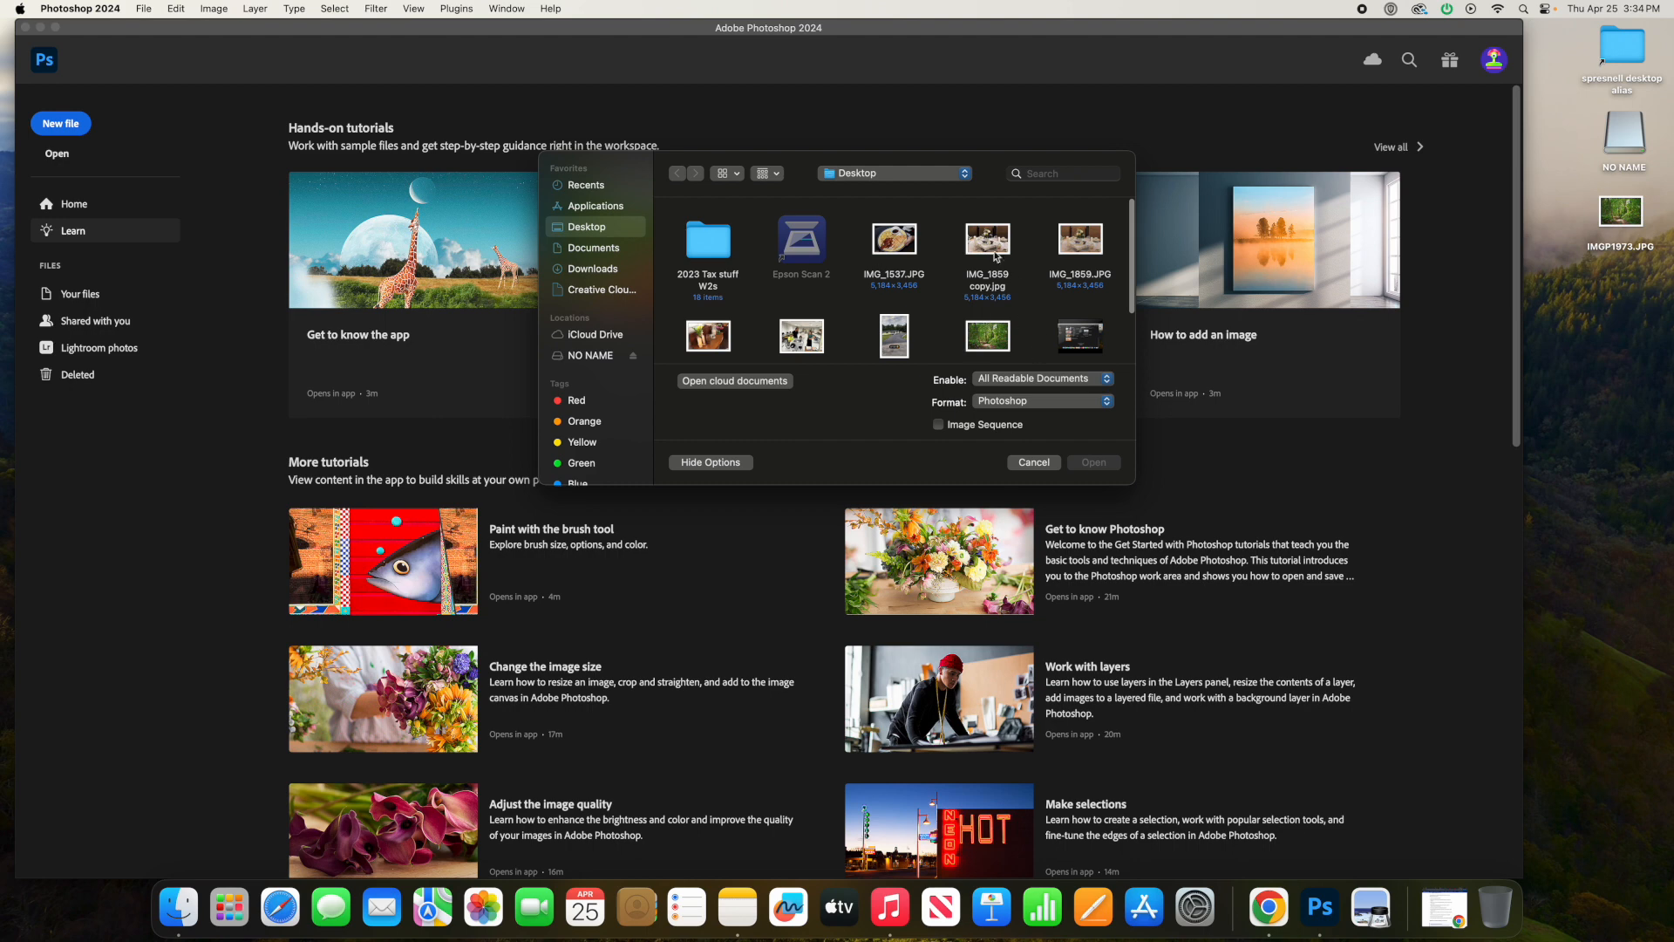
Open the forest path photo IMGP1973.JPG from the Desktop and add a new empty layer above the background.
{"action": "left_click", "coordinate": [996, 337]}
{"action": "left_click", "coordinate": [1094, 463]}
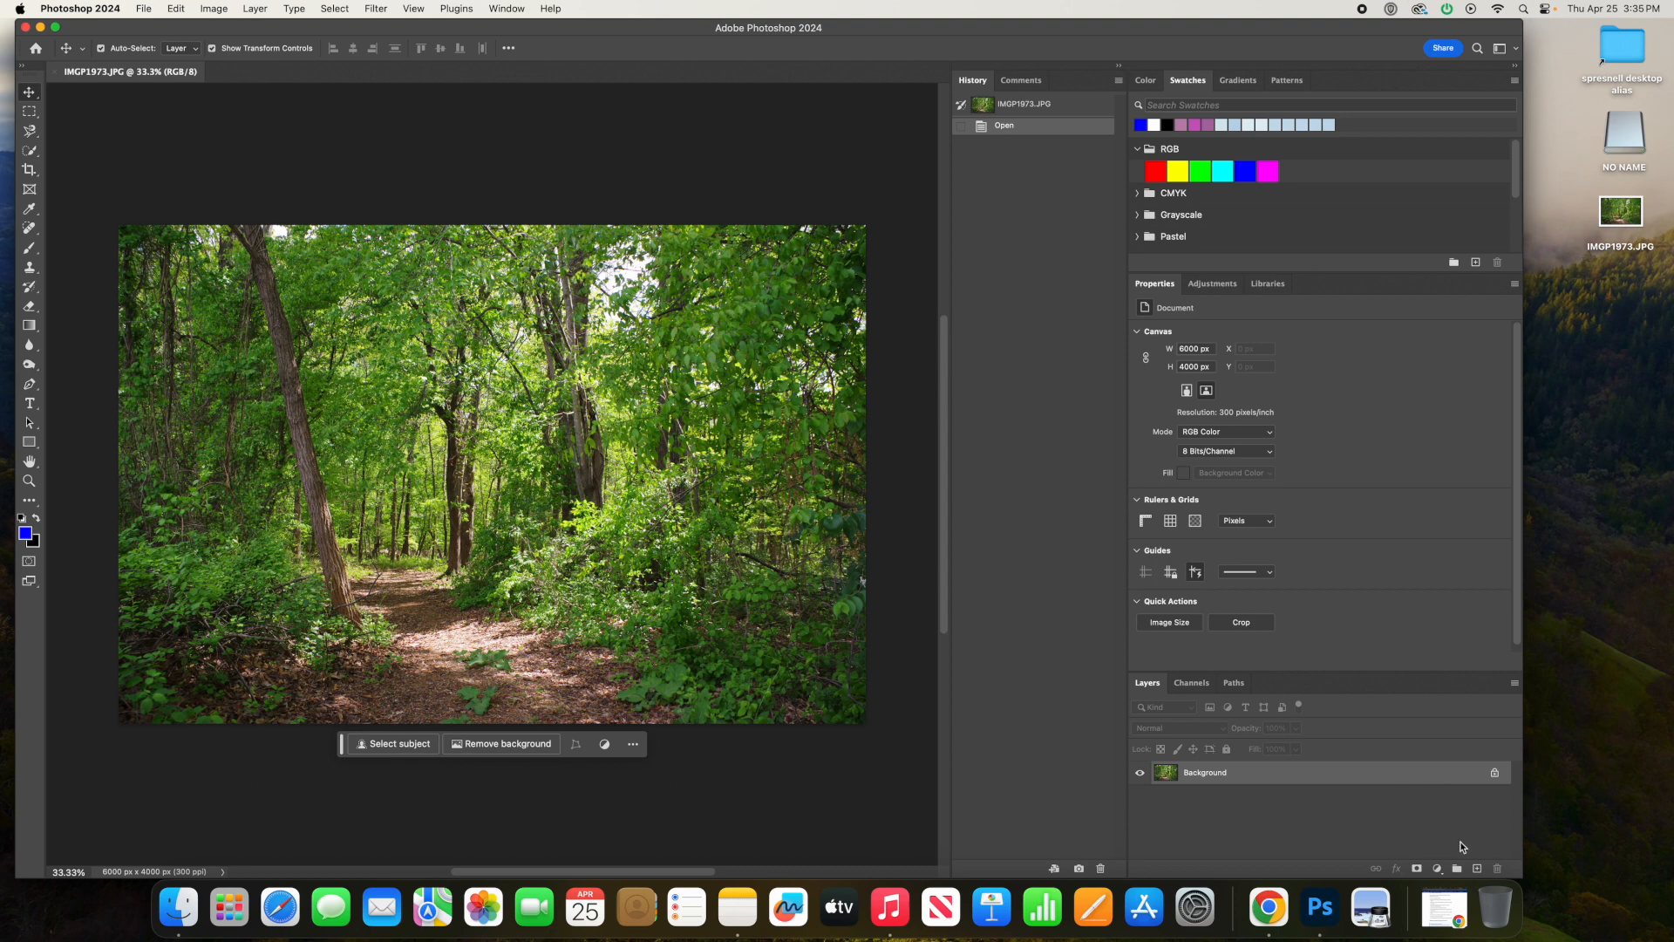
{"action": "left_click", "coordinate": [1476, 869]}
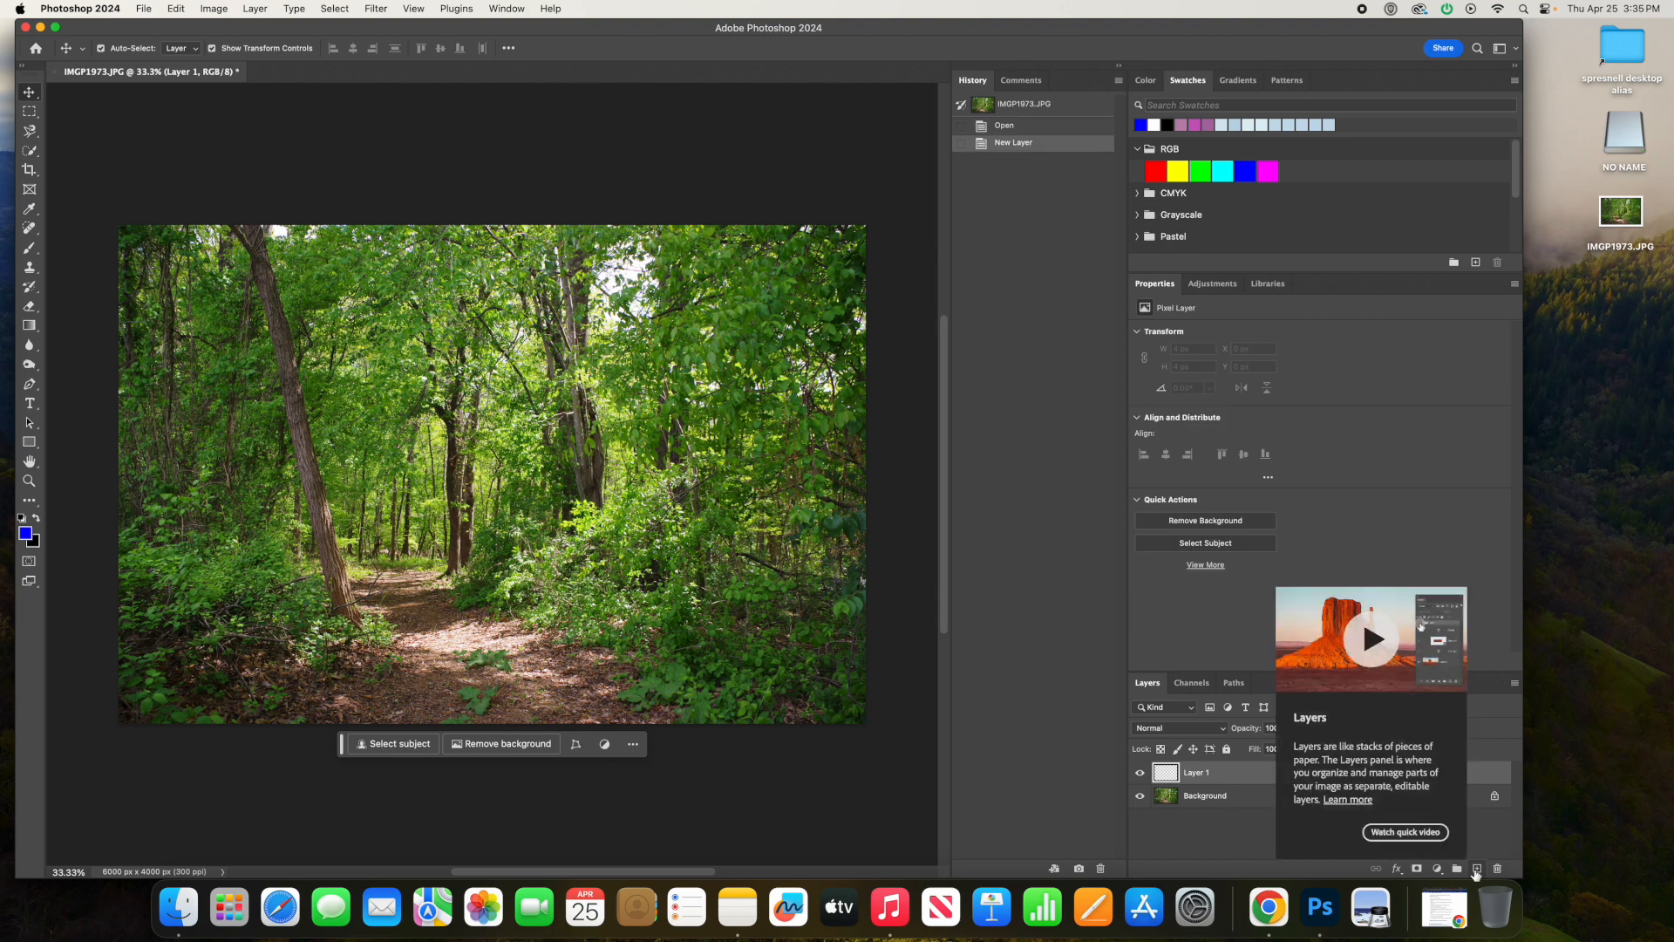
Set up the Brush tool with the Soft Round brush from General Brushes, size 200 px and Normal mode.
{"action": "left_click", "coordinate": [33, 249]}
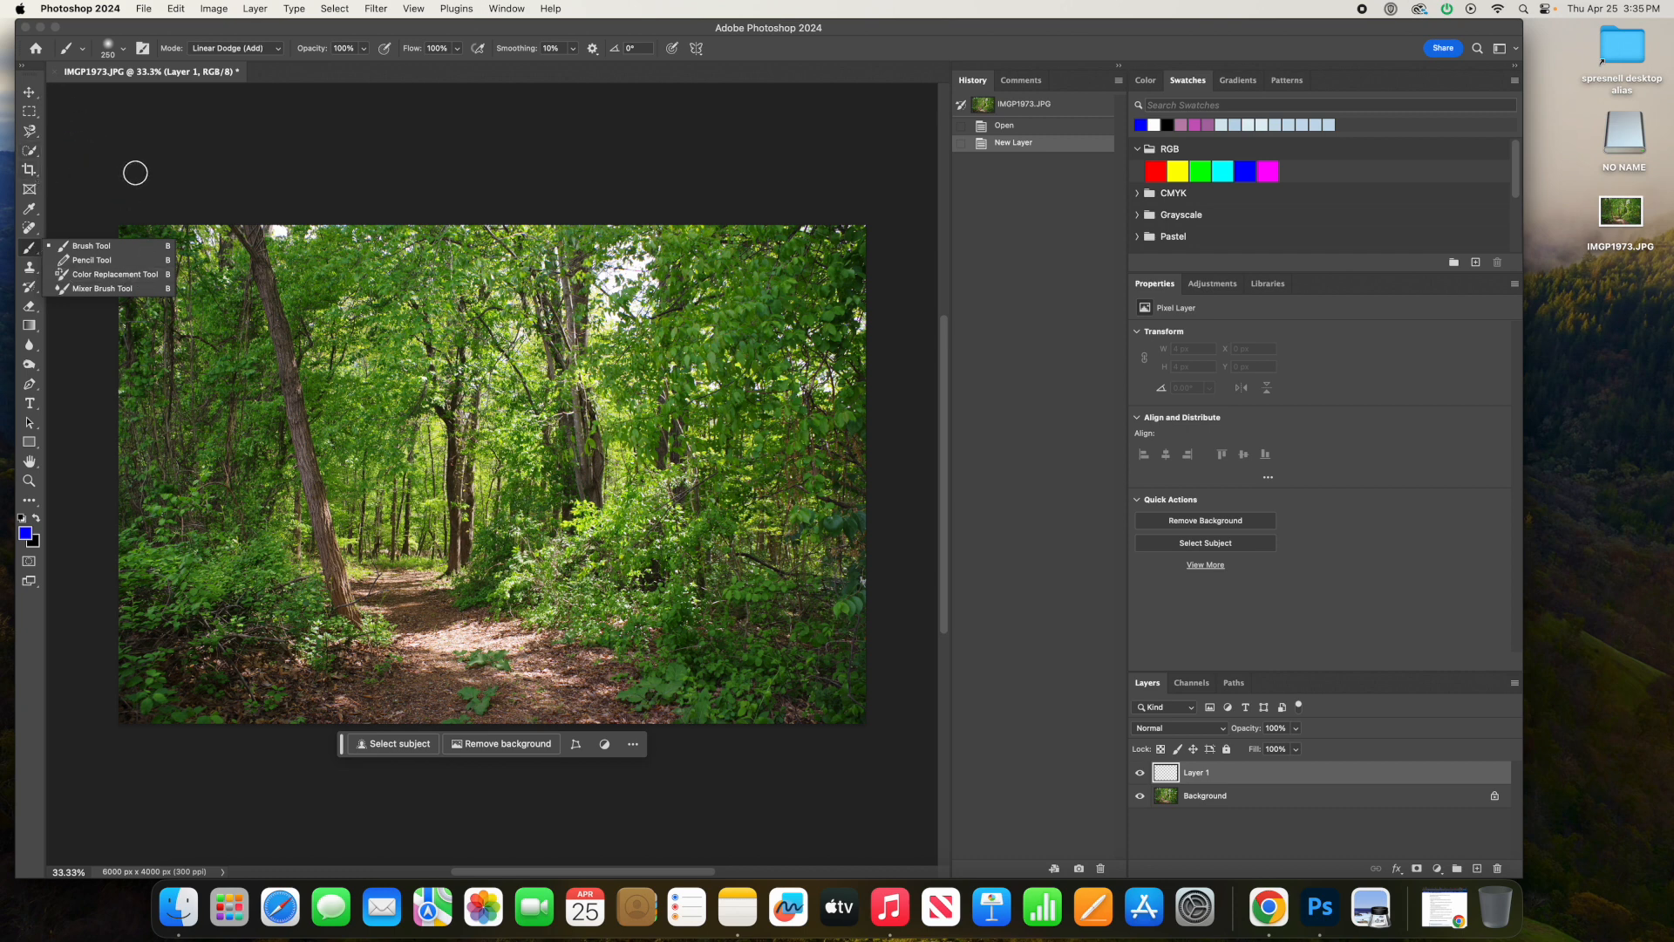
{"action": "left_click", "coordinate": [123, 49]}
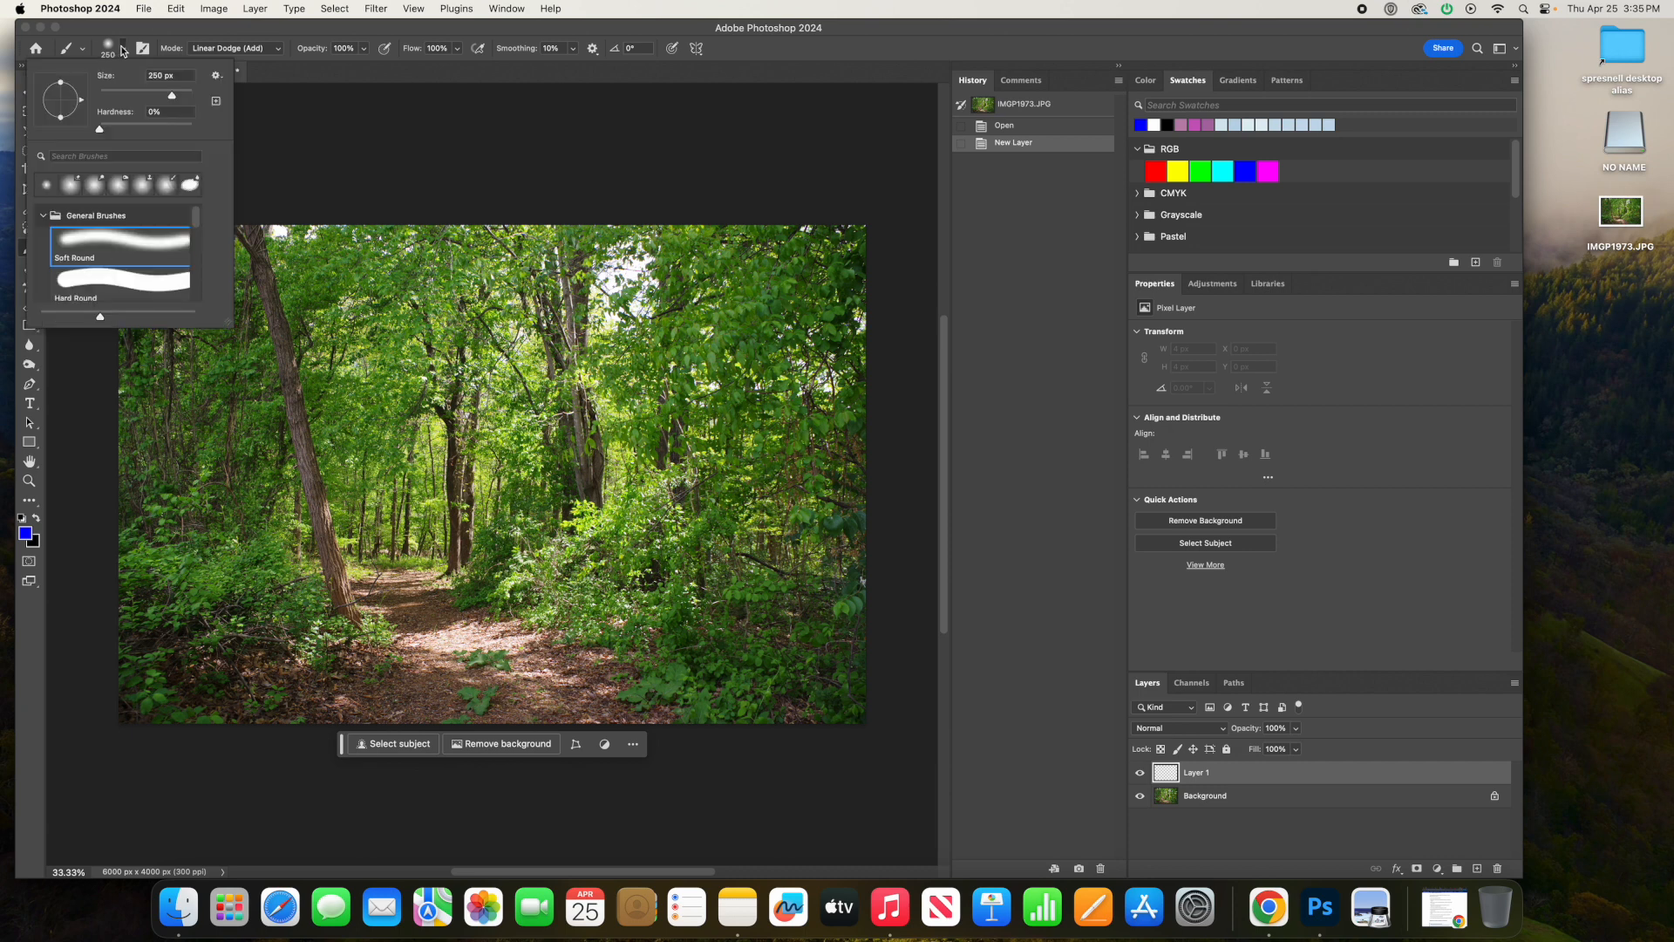
{"action": "left_click", "coordinate": [43, 216]}
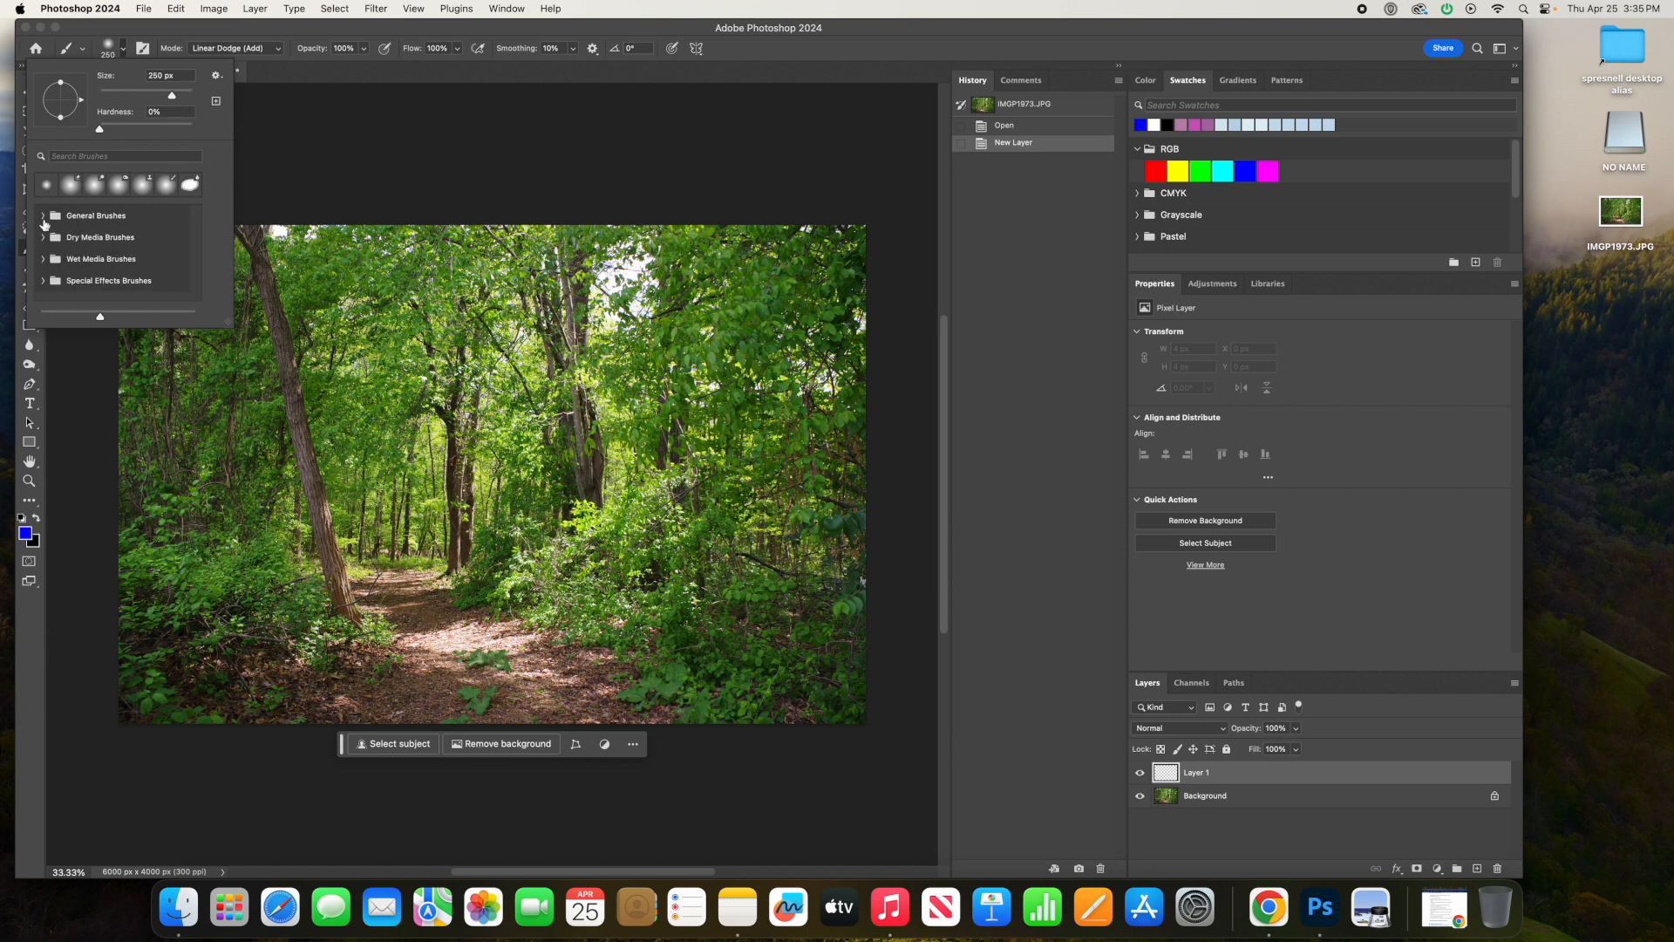
{"action": "left_click", "coordinate": [44, 217]}
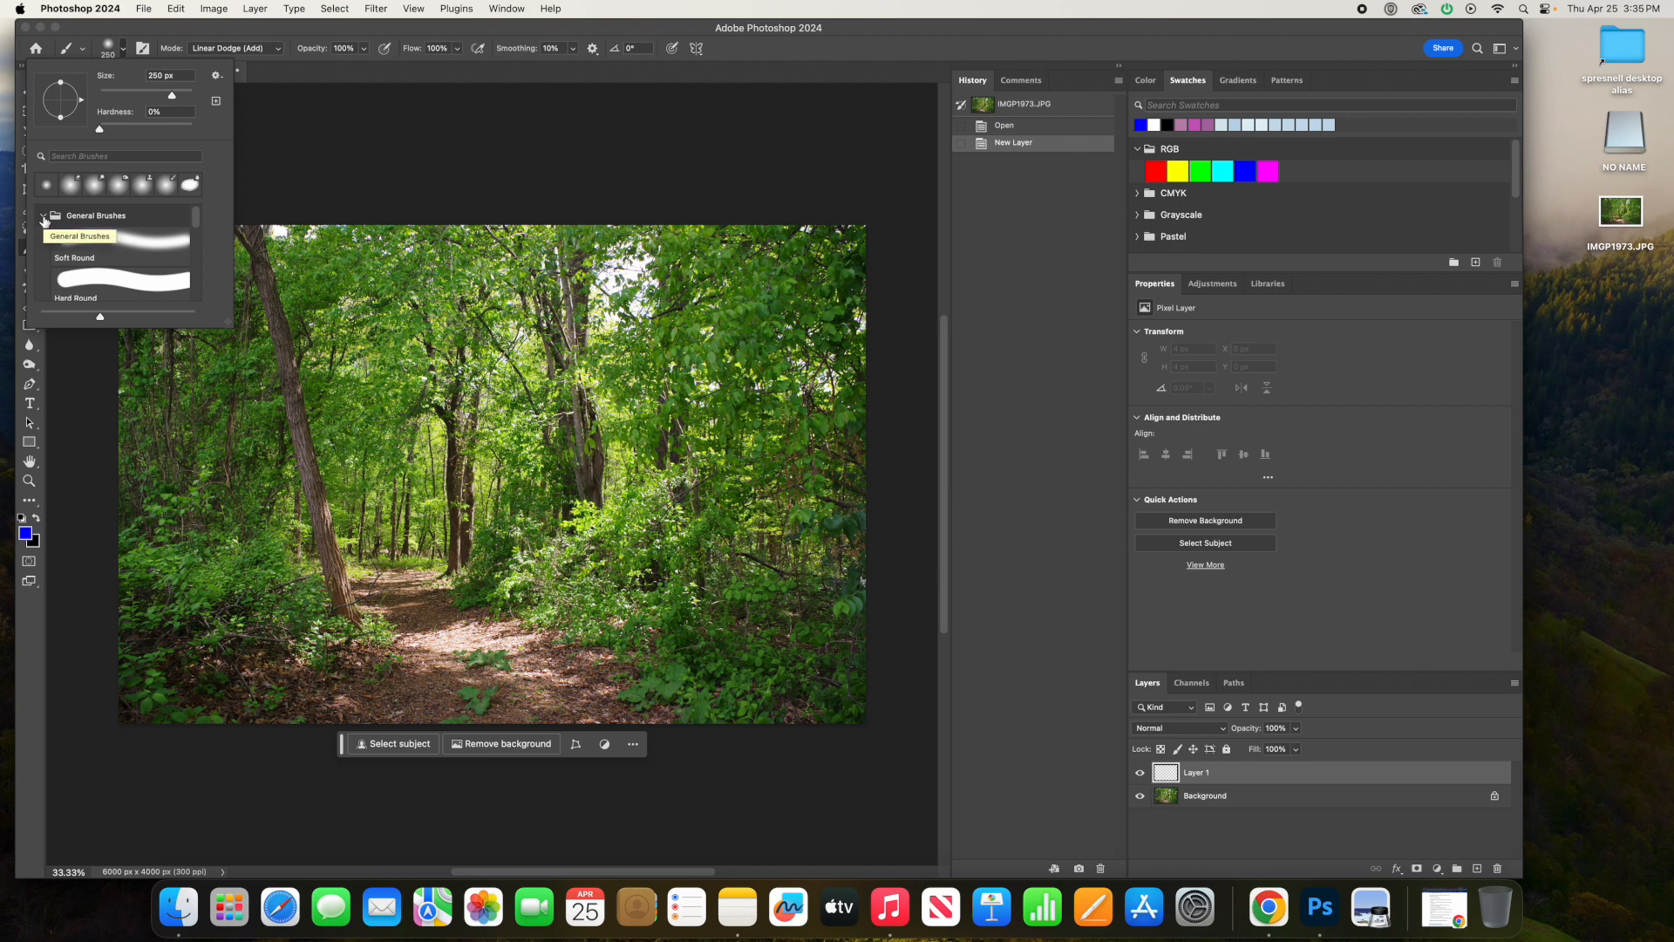
{"action": "left_click", "coordinate": [109, 242]}
{"action": "left_click", "coordinate": [185, 75]}
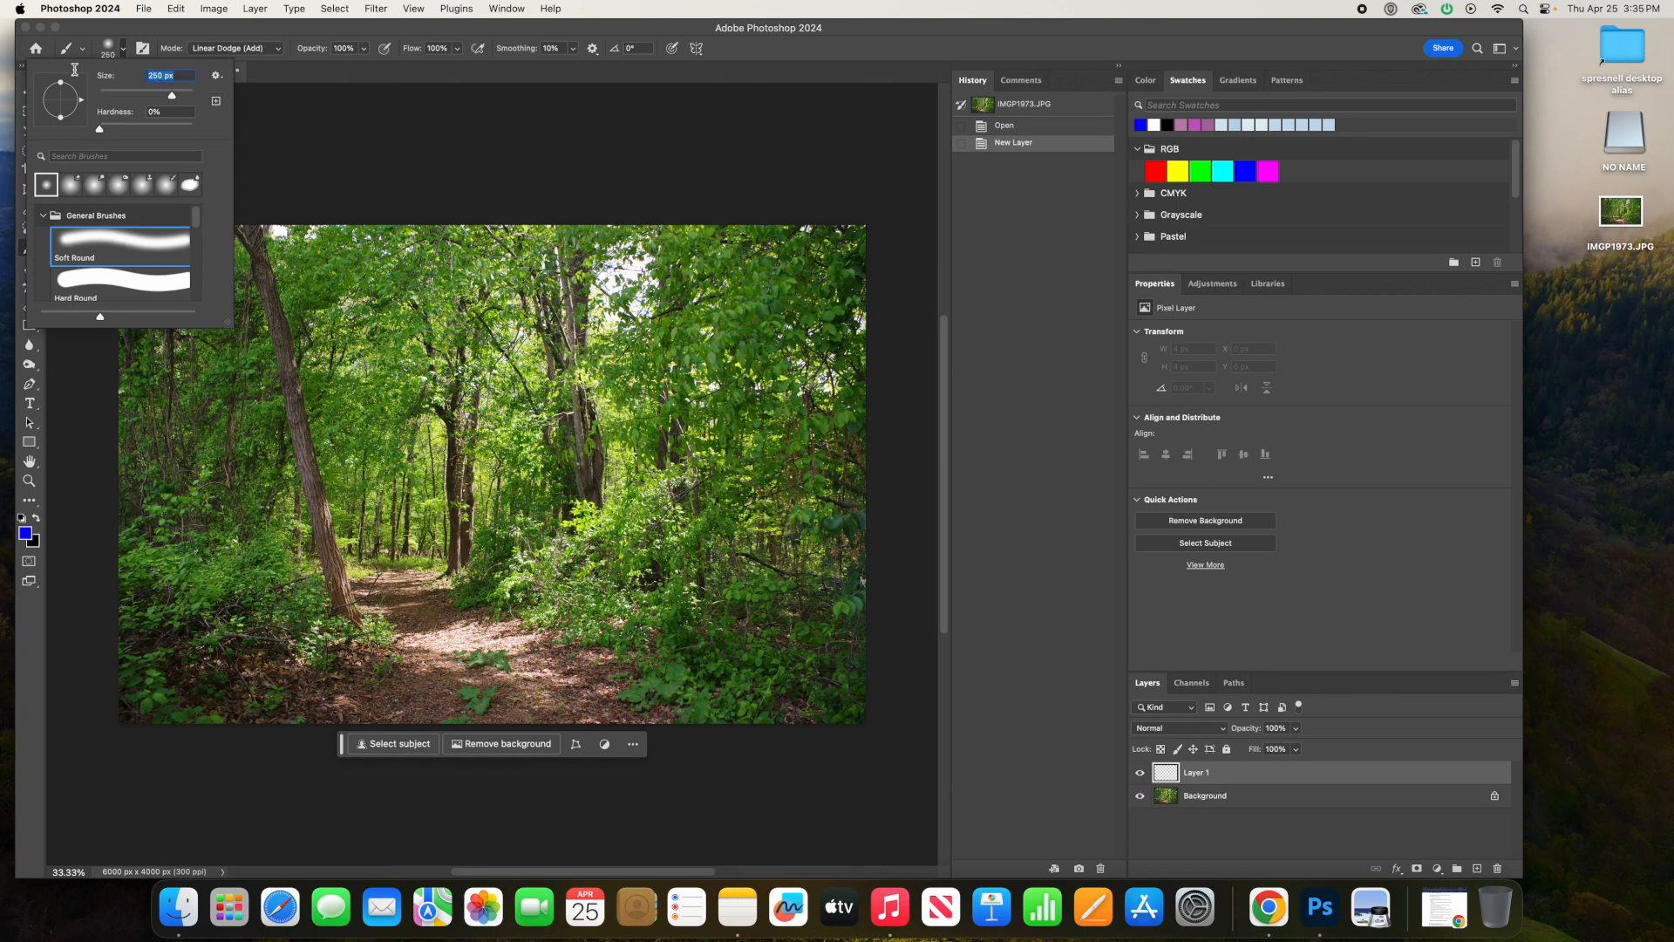
{"action": "type", "text": "200"}
{"action": "left_click", "coordinate": [251, 49]}
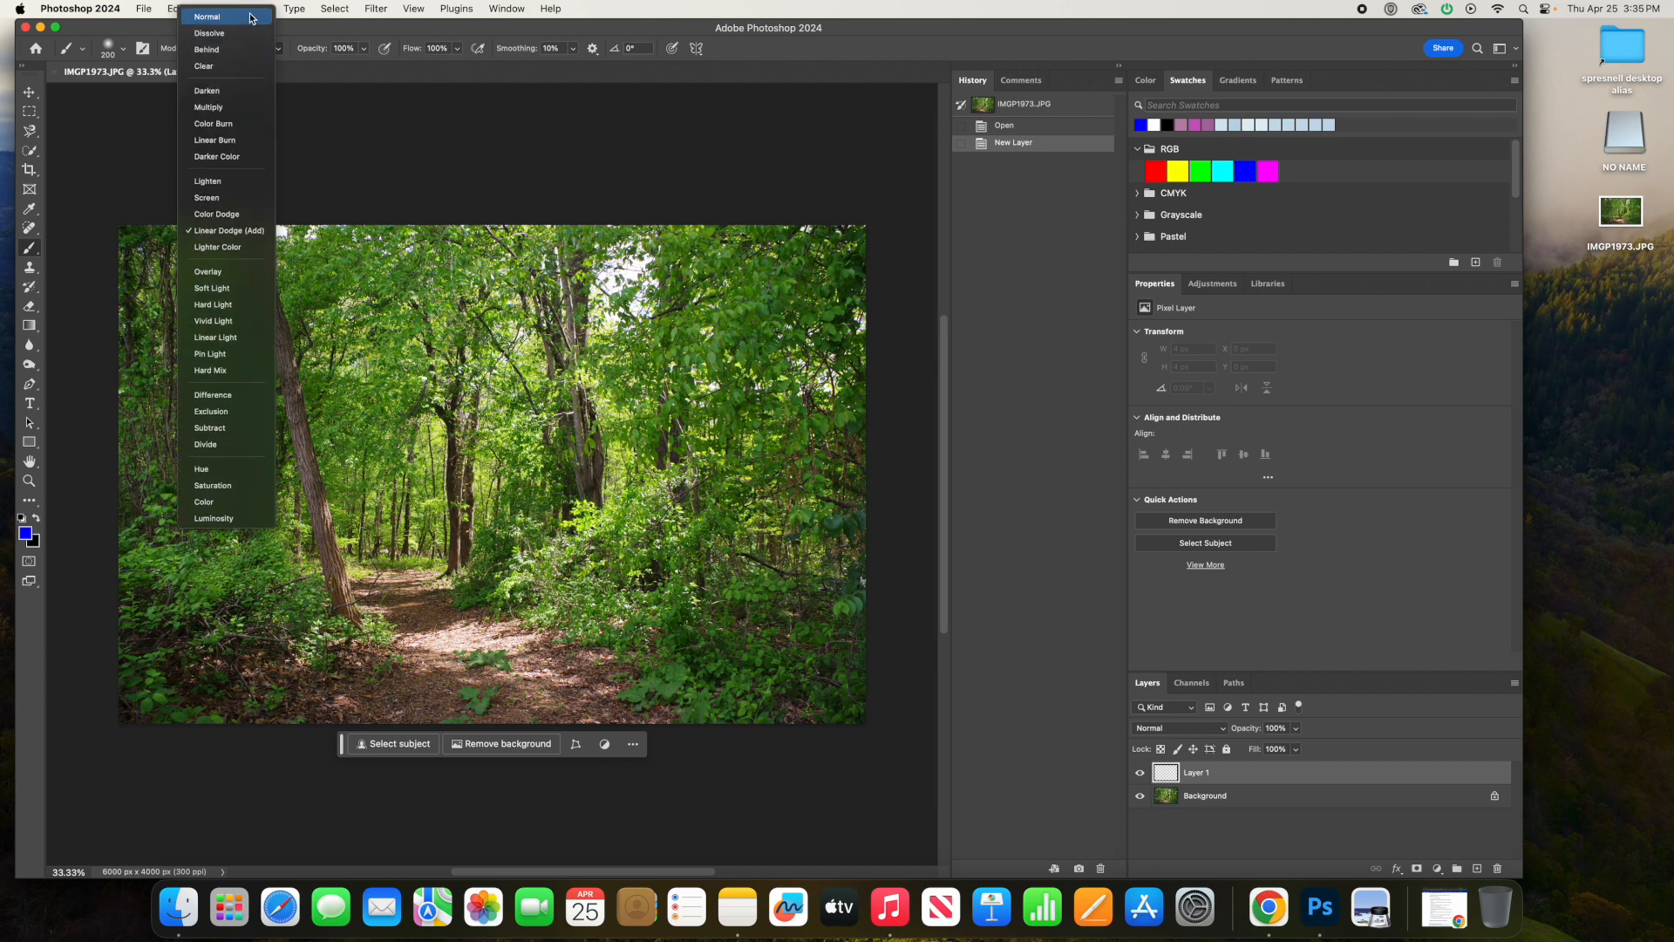
{"action": "left_click", "coordinate": [255, 18]}
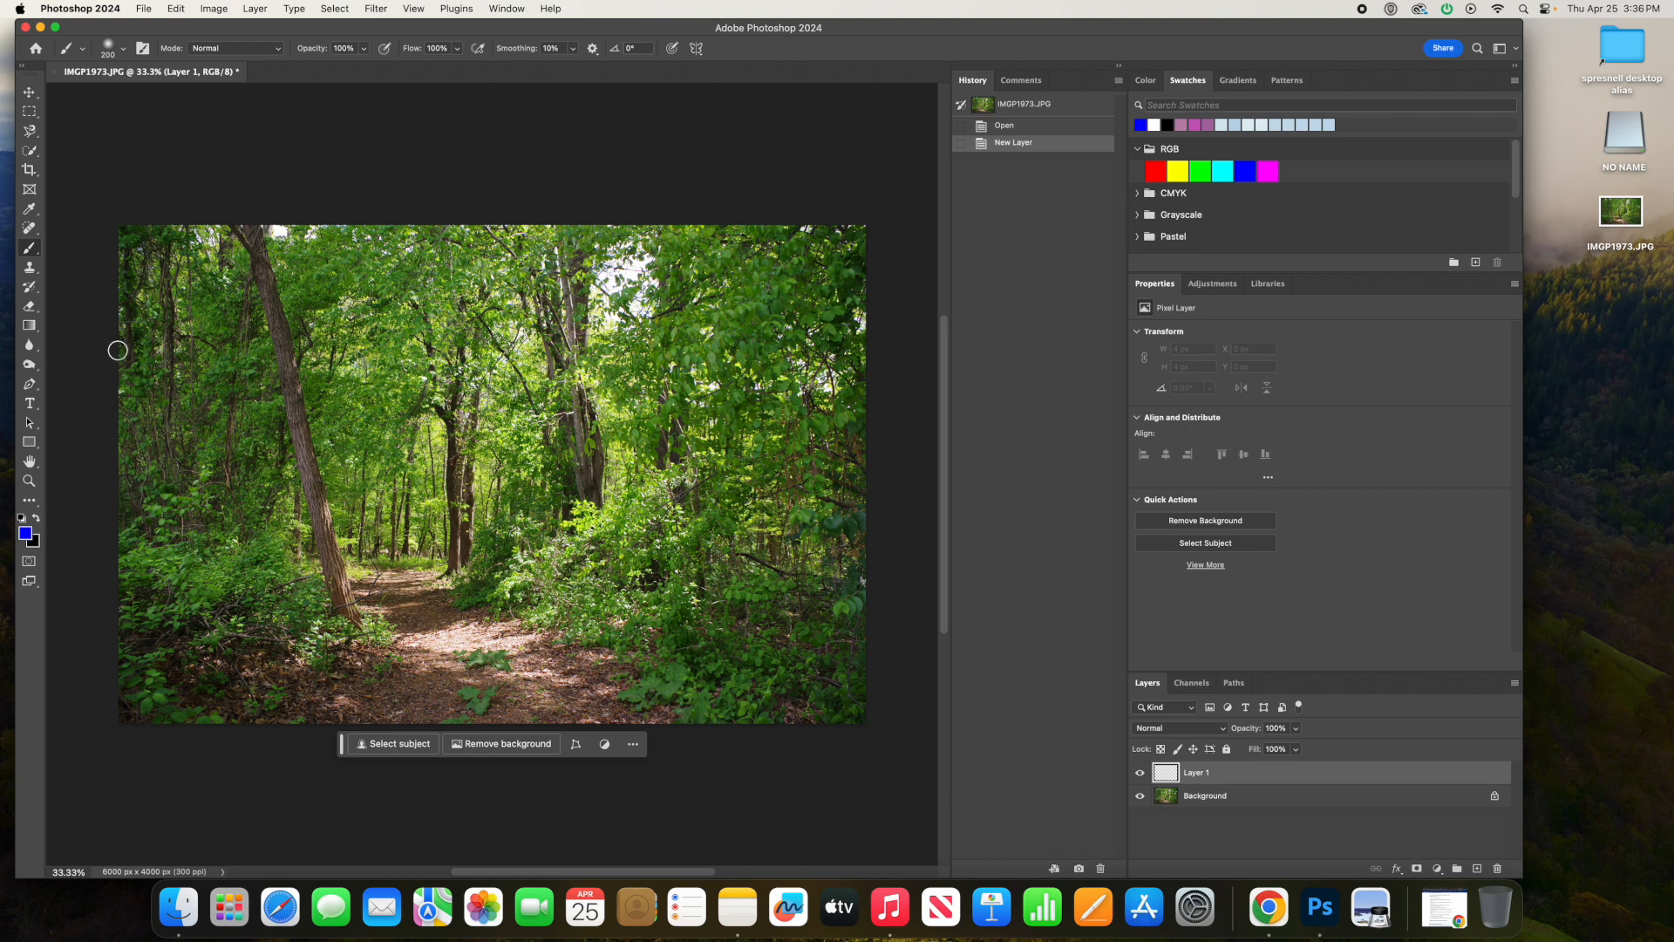
Make white the foreground colour and paint one soft dot beside the leaning tree trunk on the new layer.
{"action": "left_click", "coordinate": [23, 520]}
{"action": "left_click", "coordinate": [36, 520]}
{"action": "left_click", "coordinate": [367, 414]}
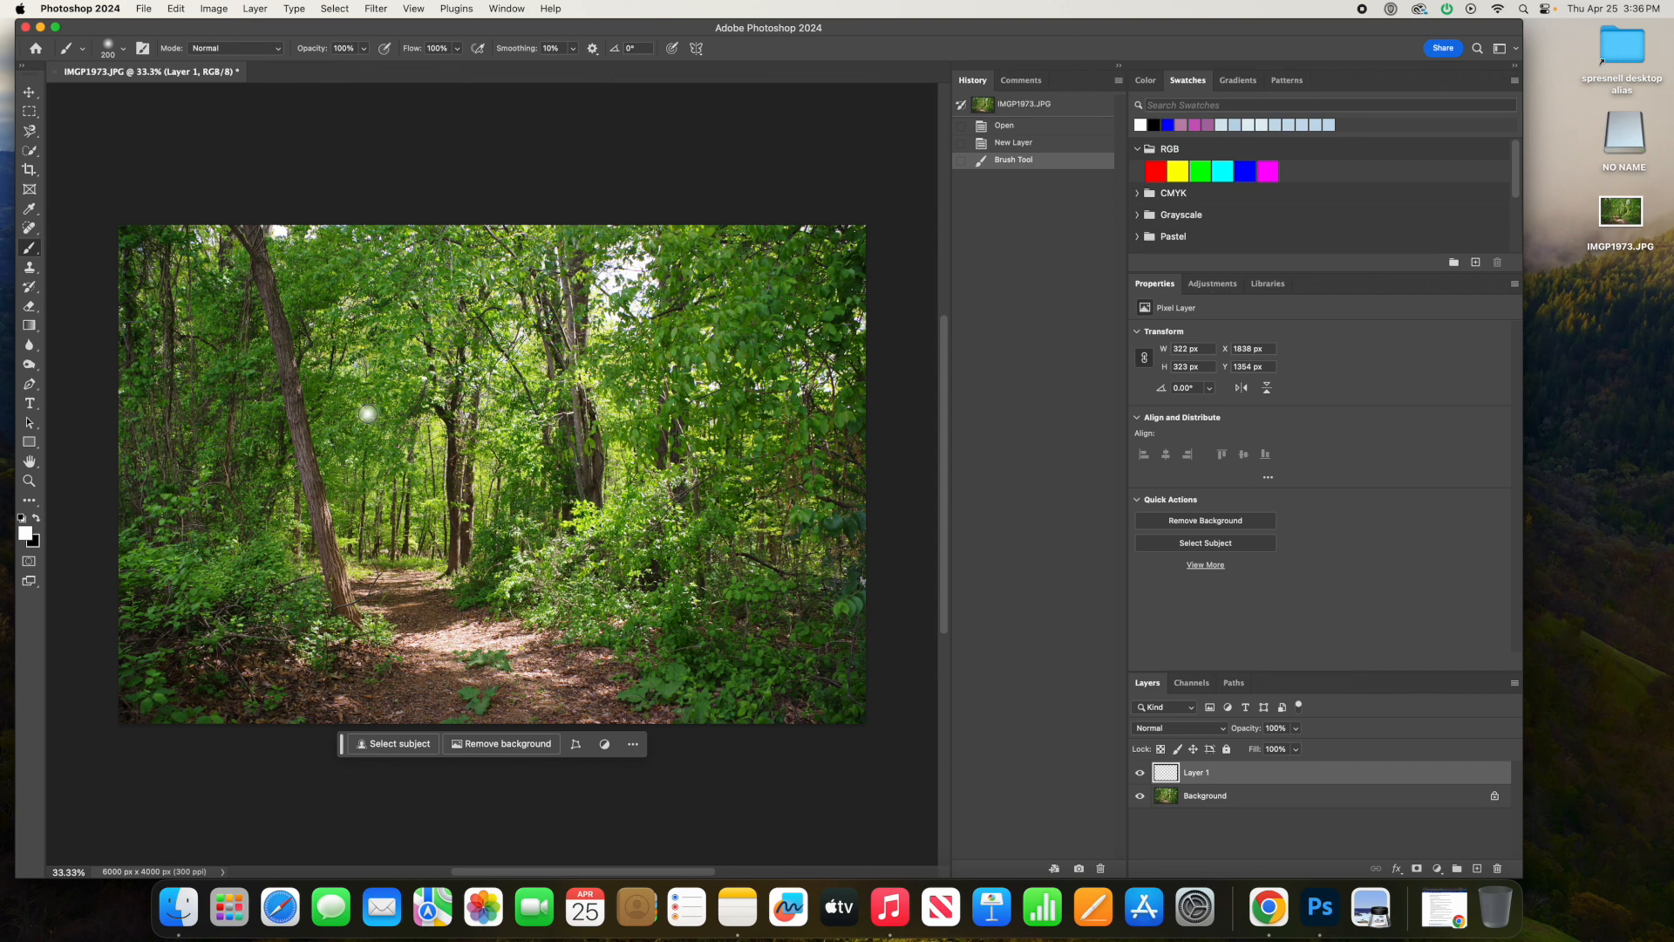
Choose the pure blue swatch from the RGB group as the foreground colour.
{"action": "left_click", "coordinate": [513, 9]}
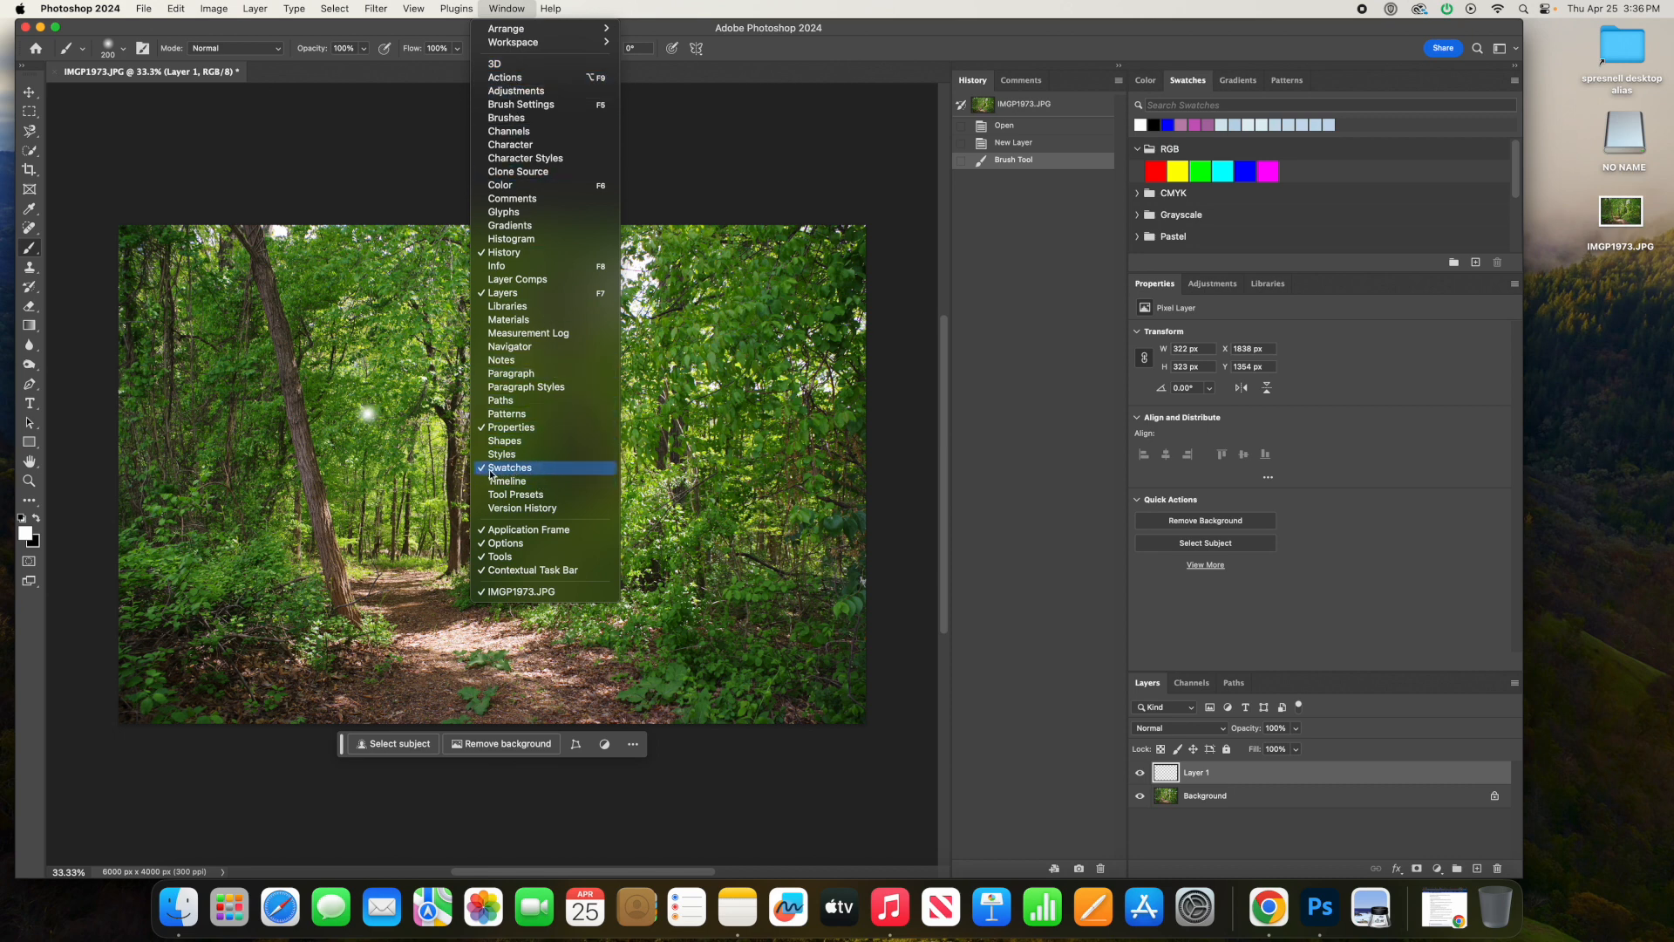
{"action": "left_click", "coordinate": [508, 9]}
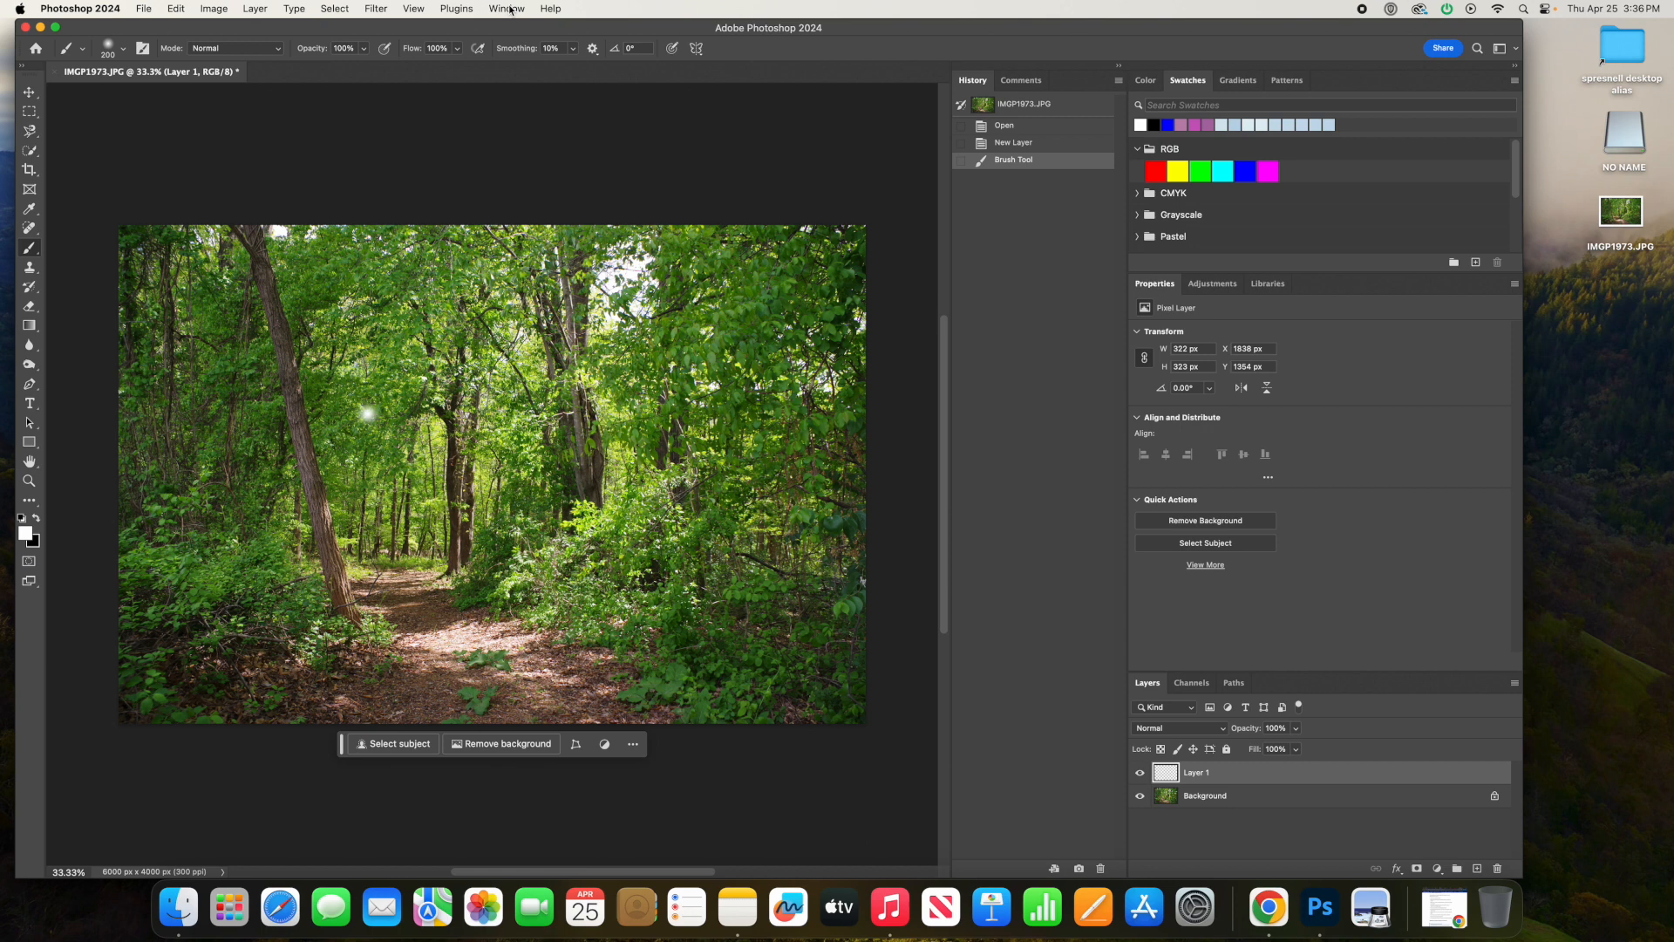
{"action": "left_click", "coordinate": [1138, 149]}
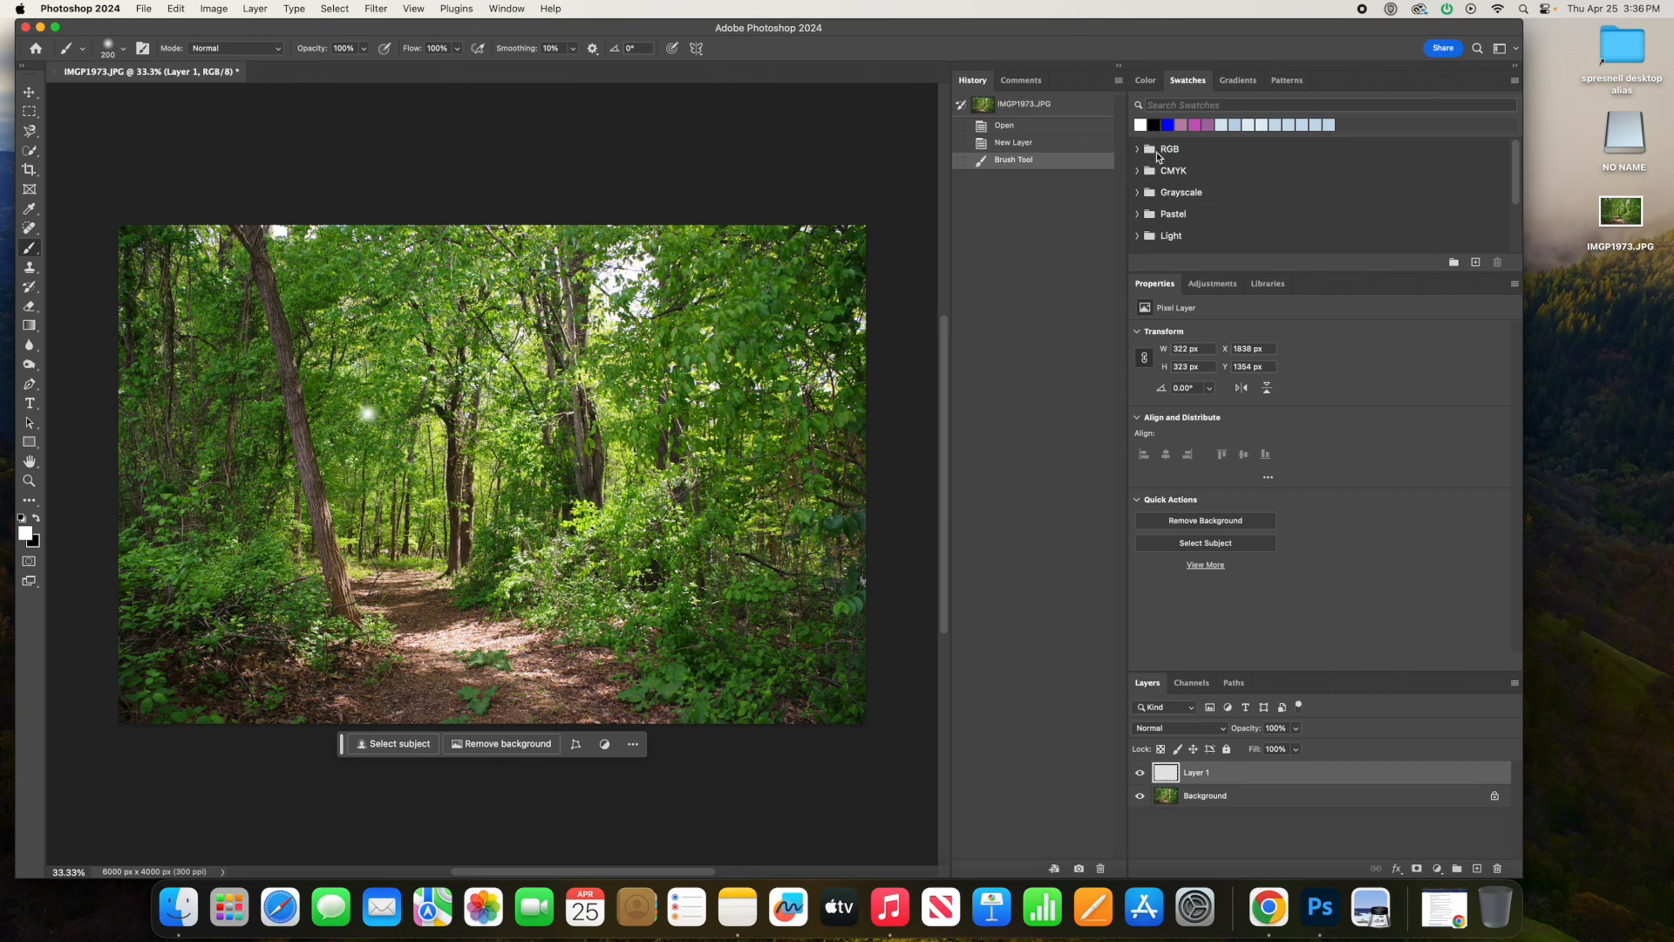
{"action": "left_click", "coordinate": [1138, 149]}
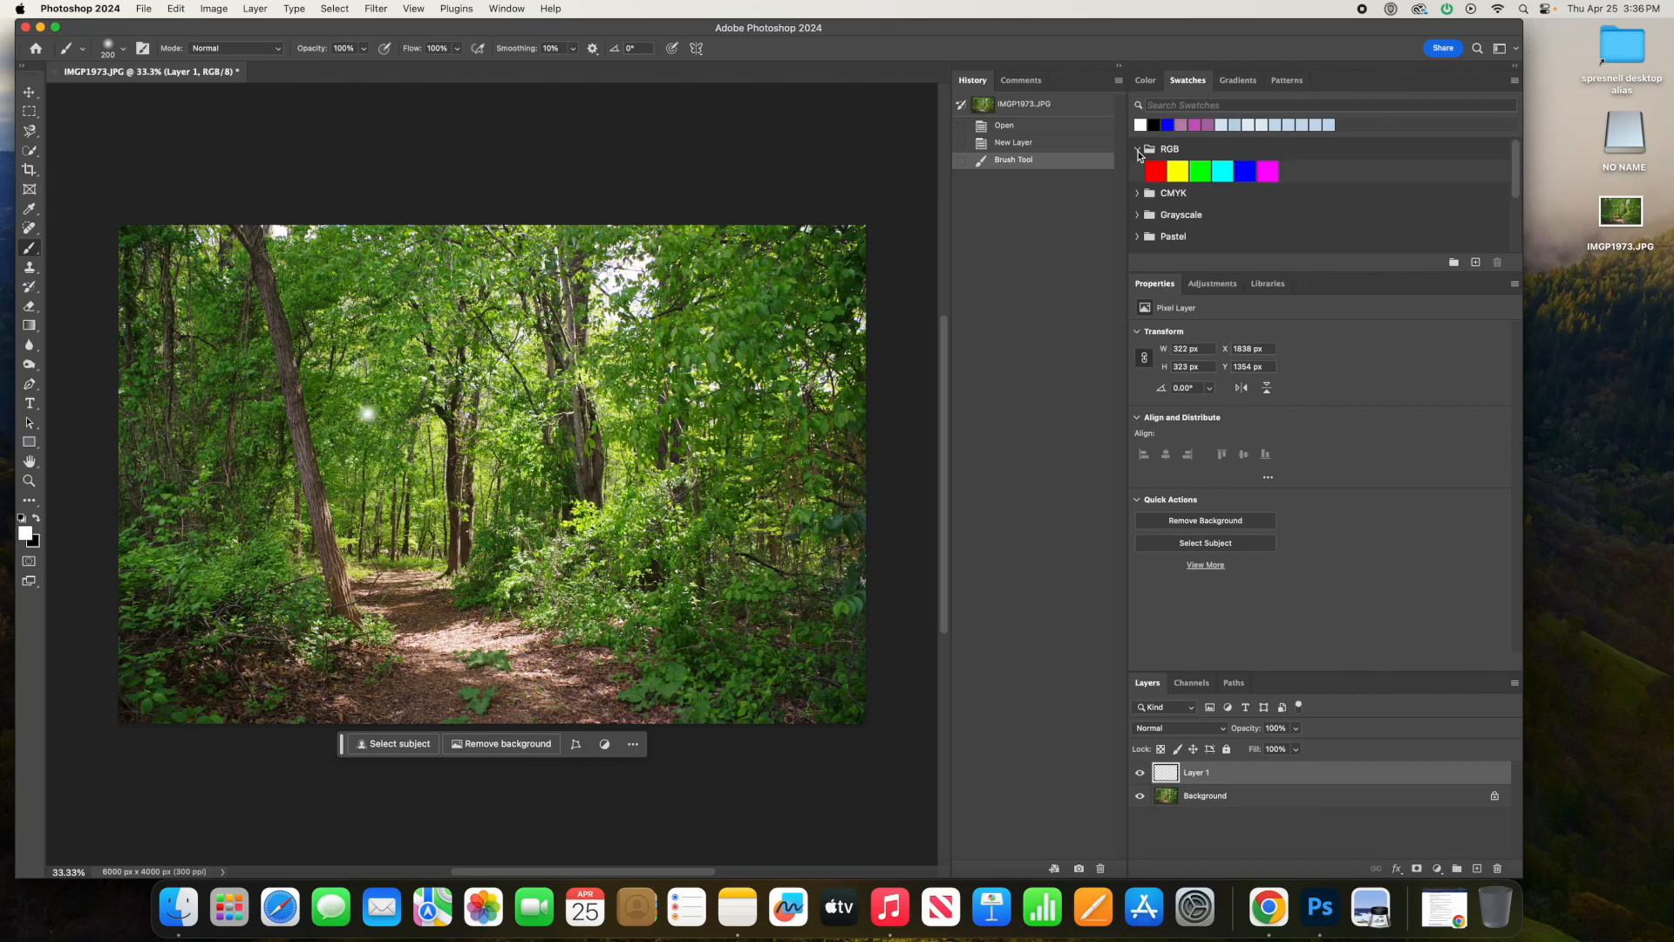
{"action": "left_click", "coordinate": [1255, 166]}
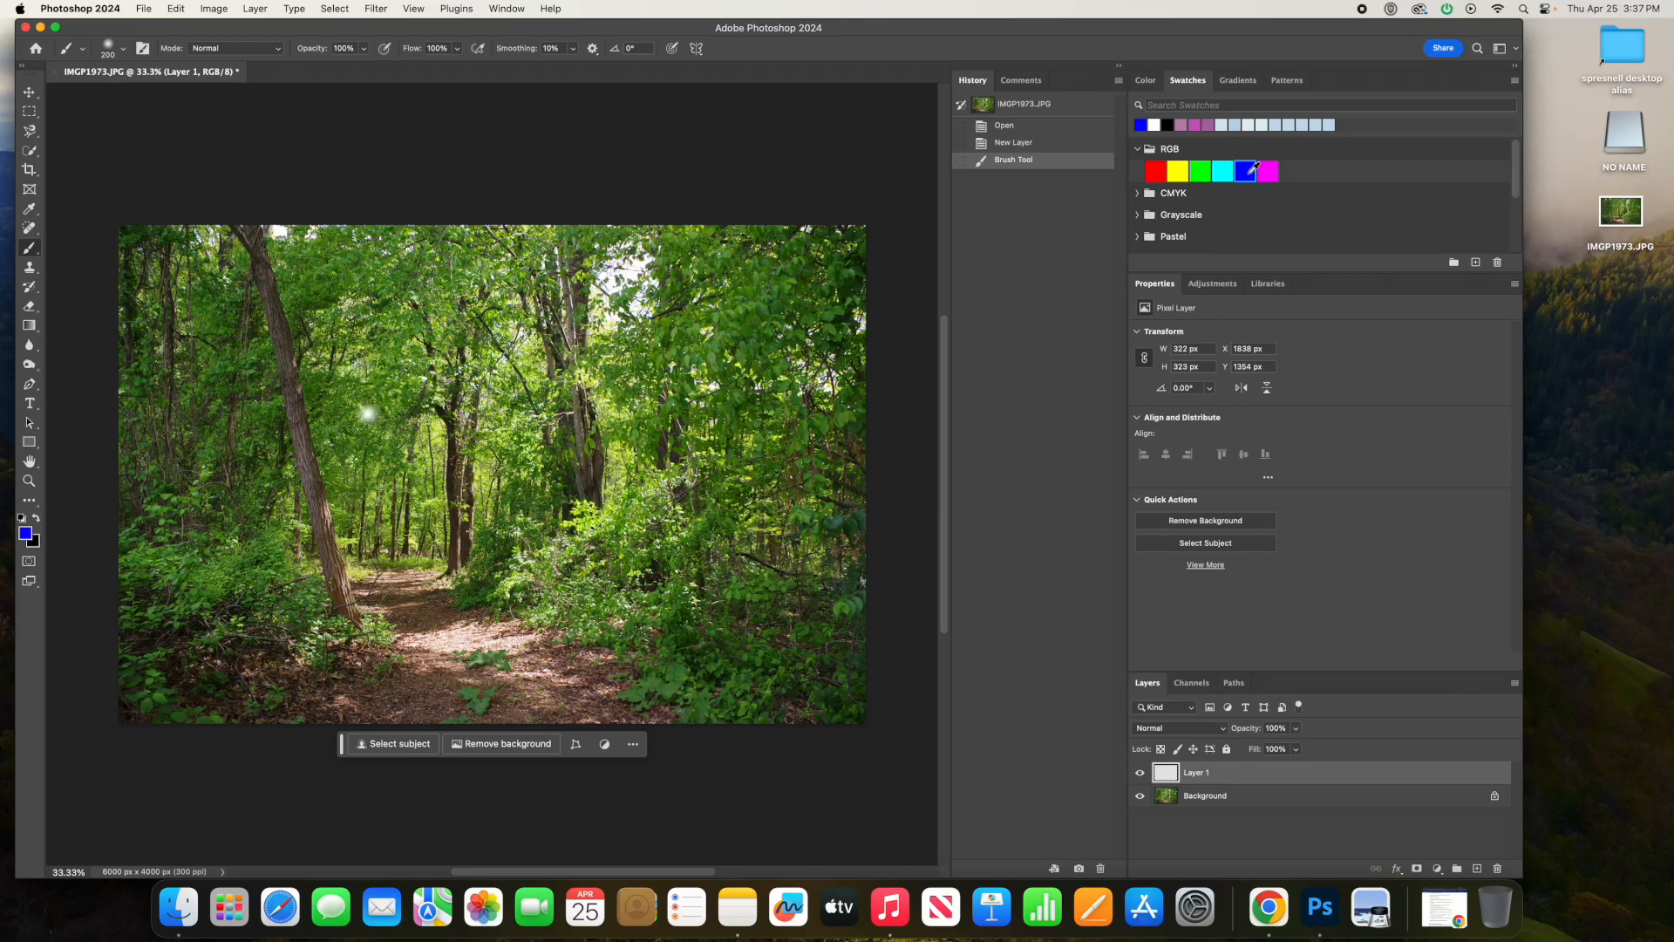
Set the brush size to 250 px and its mode to Linear Dodge (Add).
{"action": "left_click", "coordinate": [122, 51]}
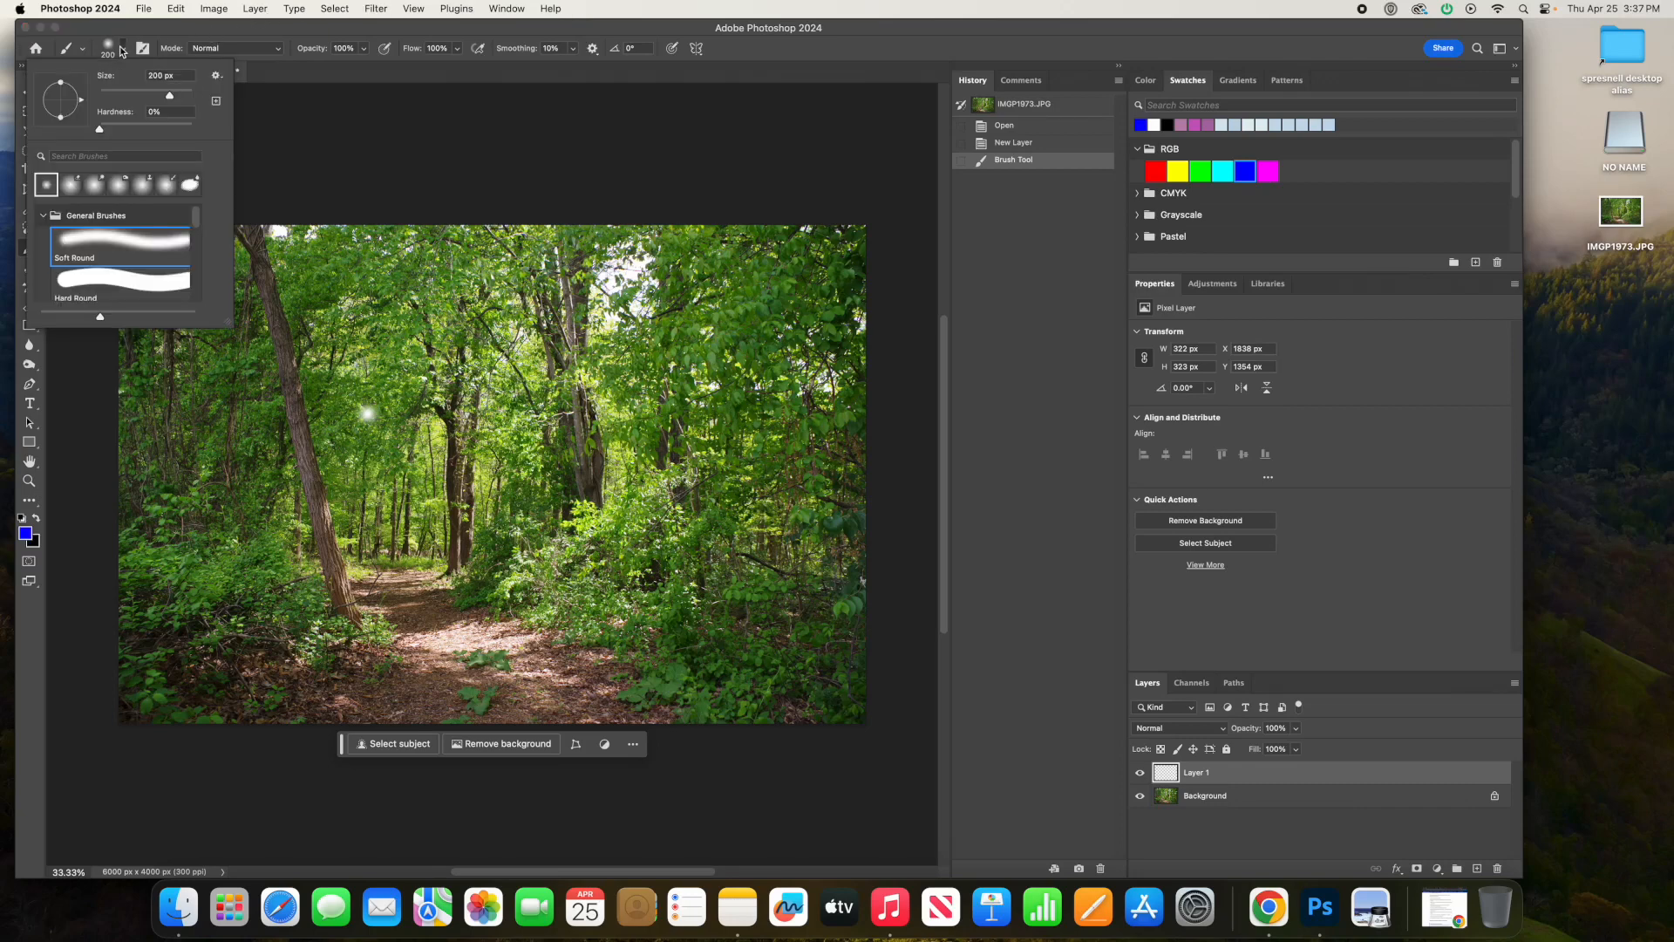
{"action": "left_click", "coordinate": [177, 76]}
{"action": "type", "text": "250"}
{"action": "left_click", "coordinate": [206, 51]}
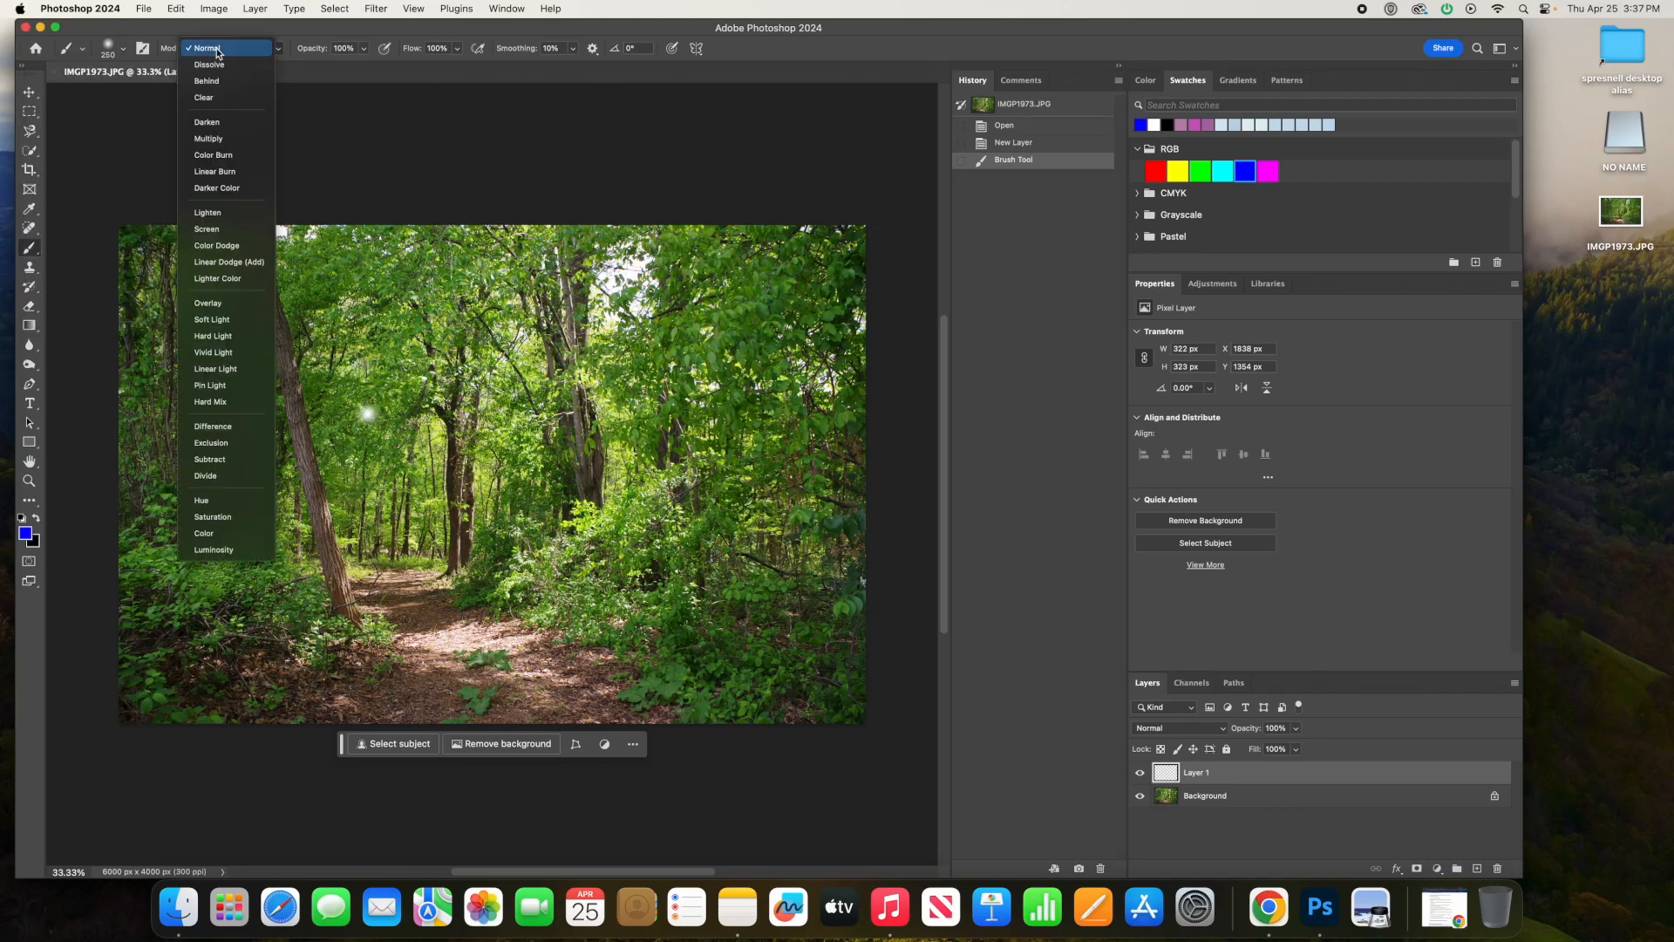
{"action": "left_click", "coordinate": [224, 263]}
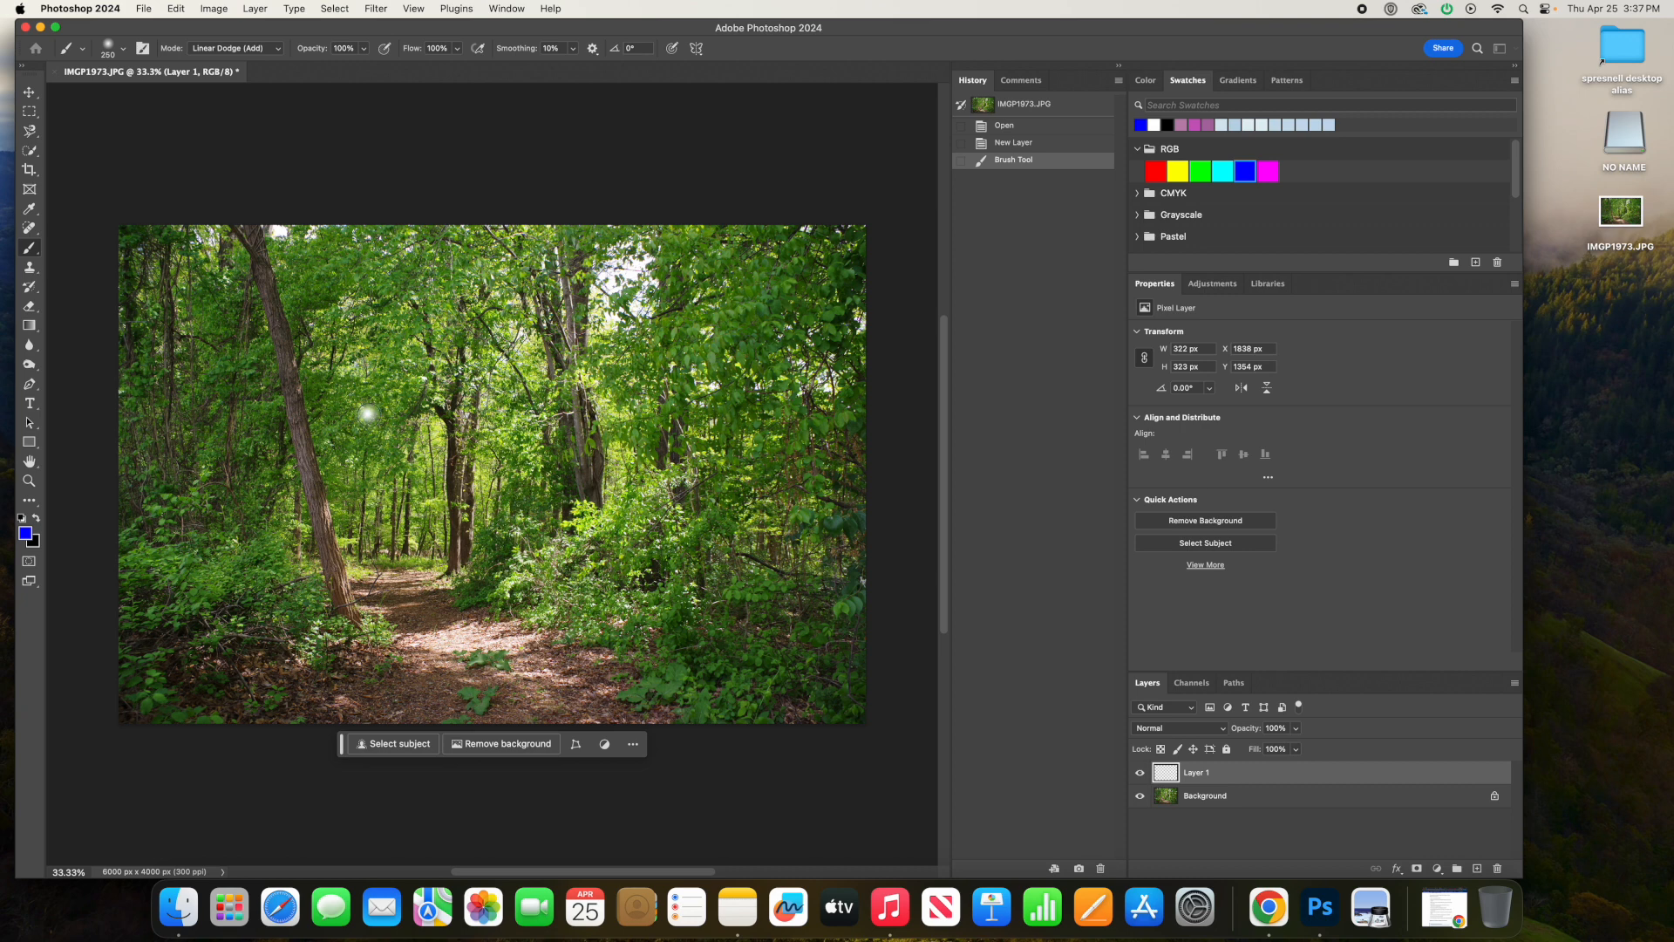
Stamp the blue brush four times directly over the white dot to build a glow around it.
{"action": "left_click", "coordinate": [368, 413]}
{"action": "left_click", "coordinate": [368, 413]}
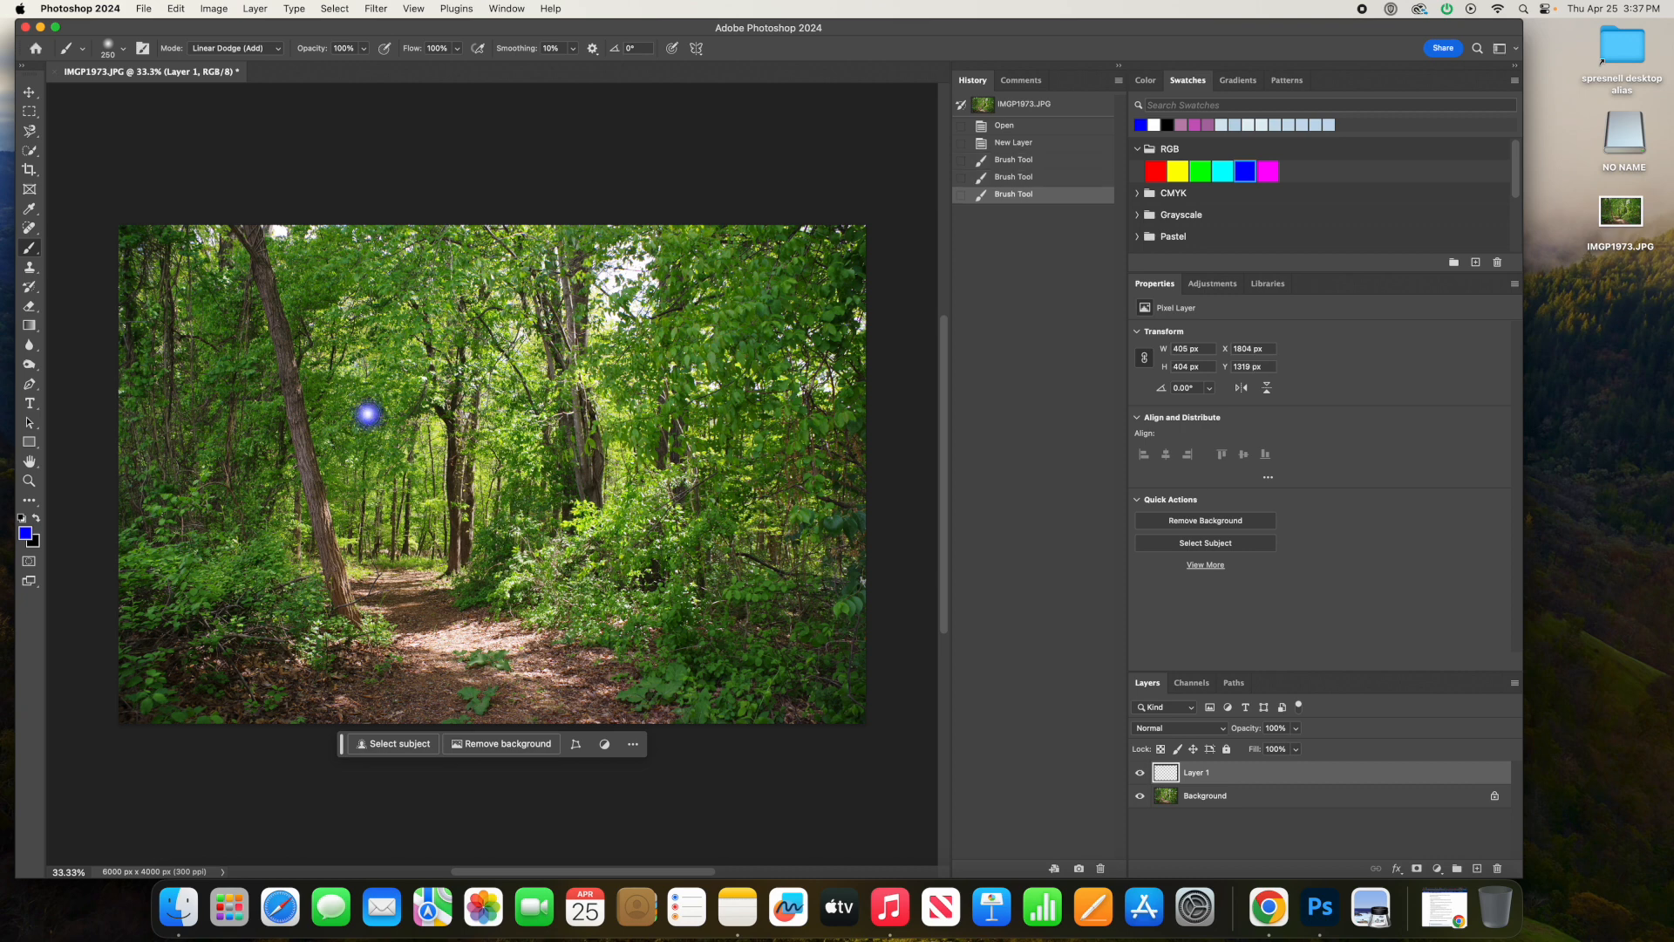
{"action": "left_click", "coordinate": [368, 413]}
{"action": "left_click", "coordinate": [368, 413]}
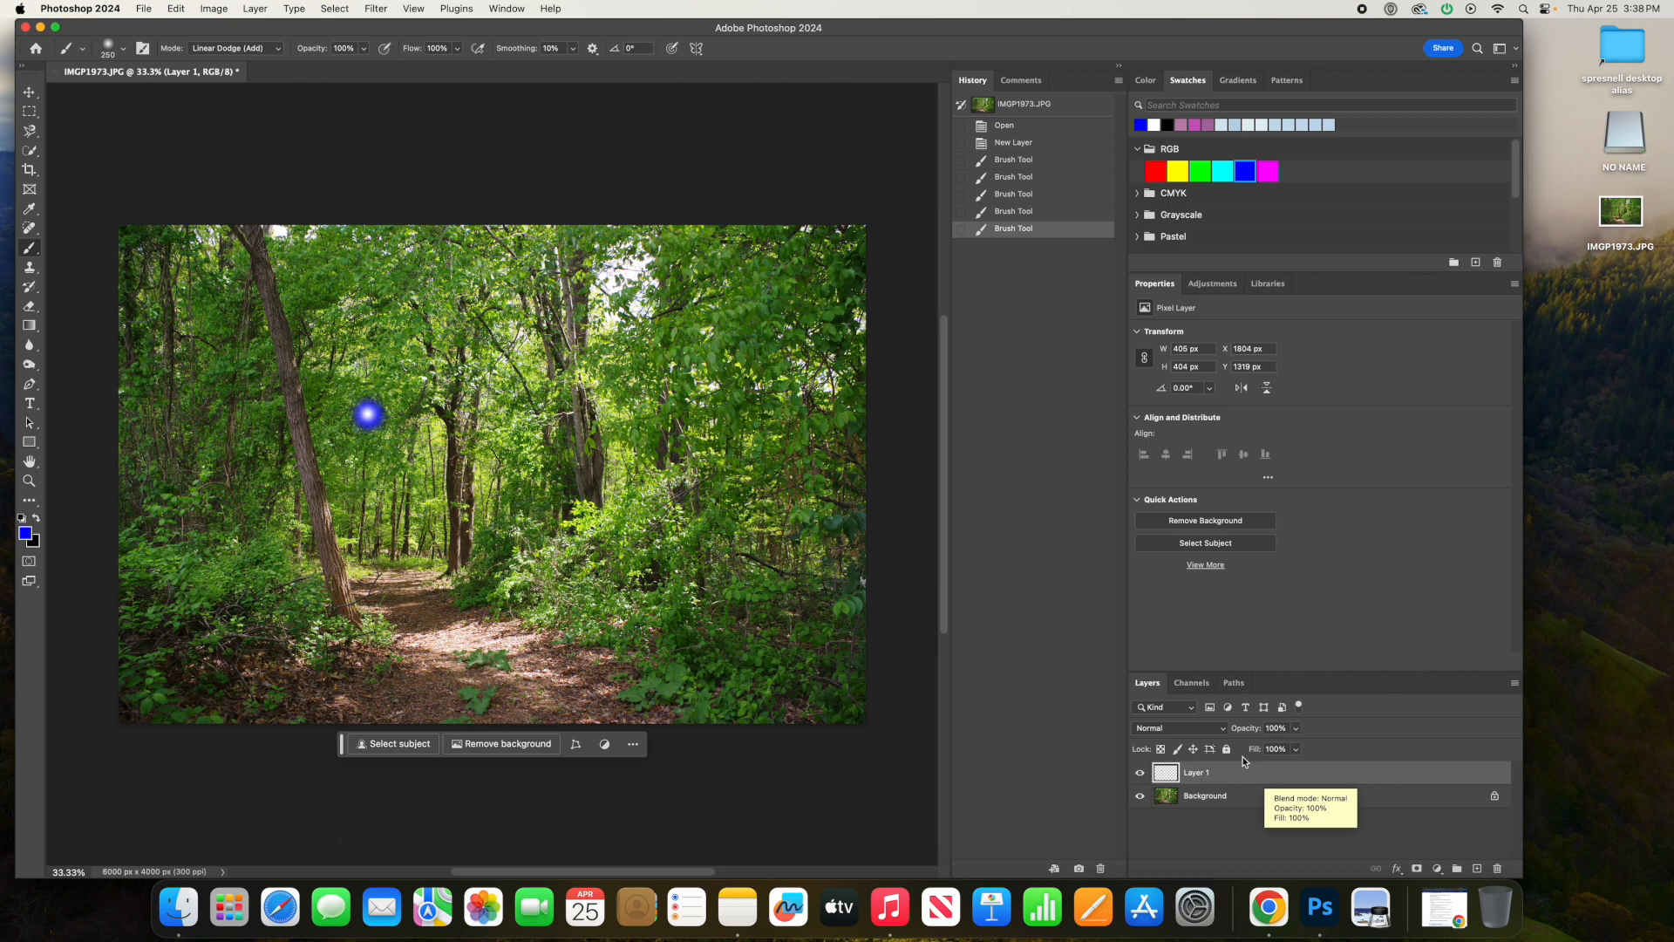
Set the blending mode of Layer 1 to Linear Dodge (Add) and lower its fill to 70%.
{"action": "left_click", "coordinate": [1186, 727]}
{"action": "scroll", "coordinate": [1163, 836], "scroll_direction": "down", "scroll_amount": 5}
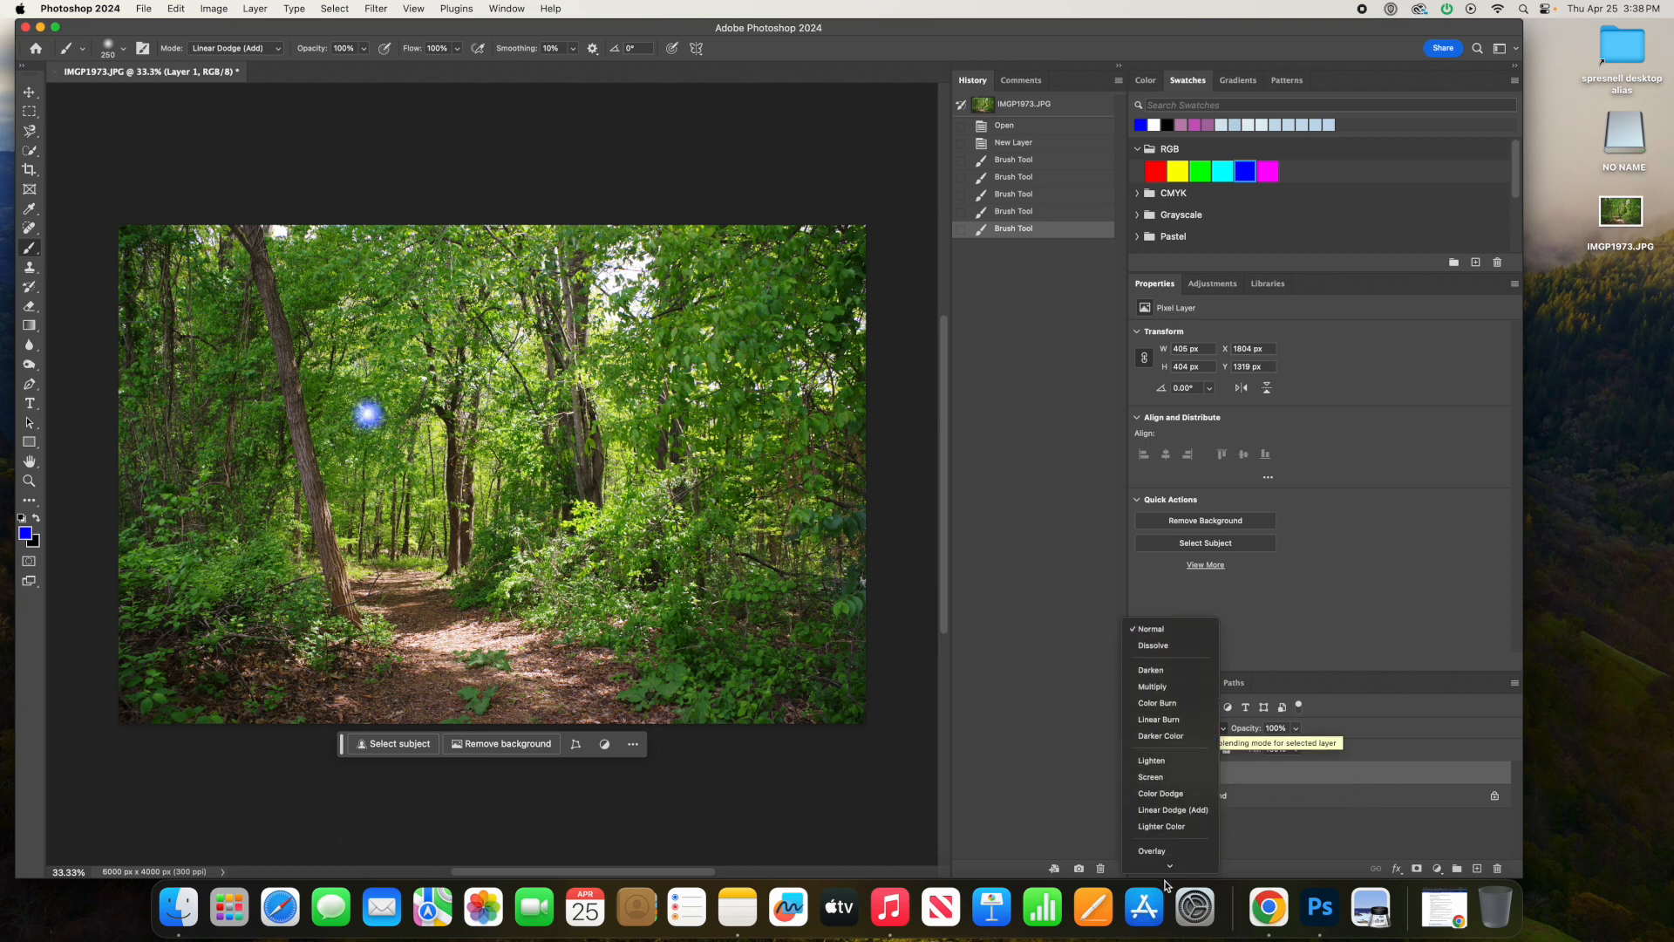
{"action": "left_click", "coordinate": [1173, 711]}
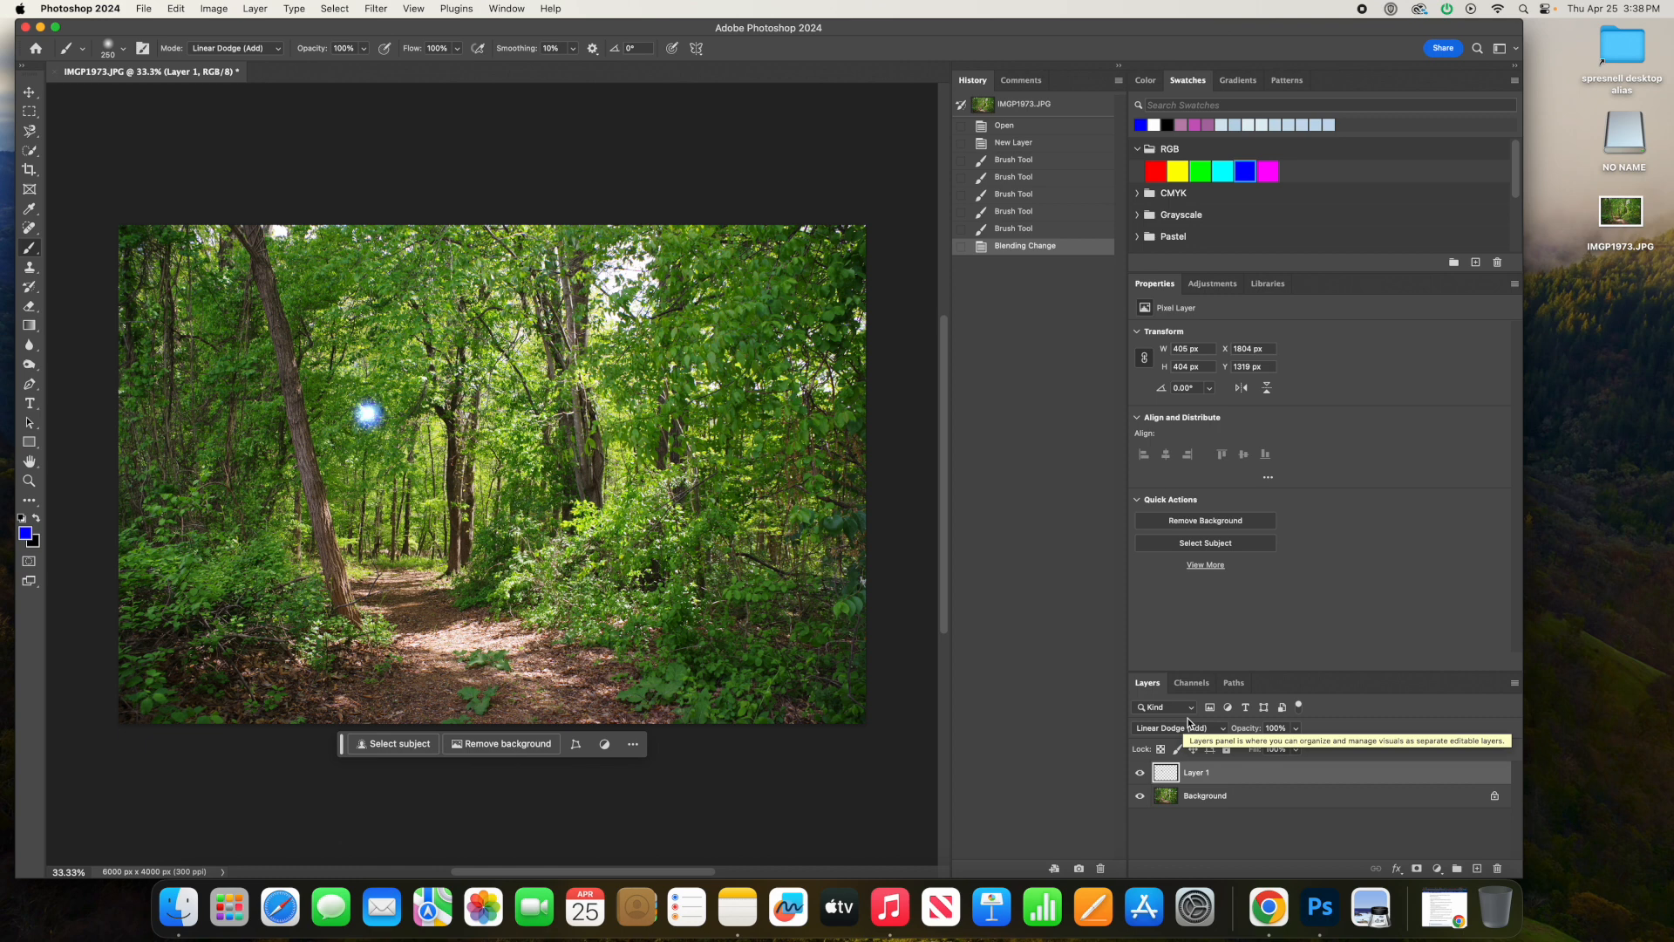
{"action": "left_click", "coordinate": [1295, 750]}
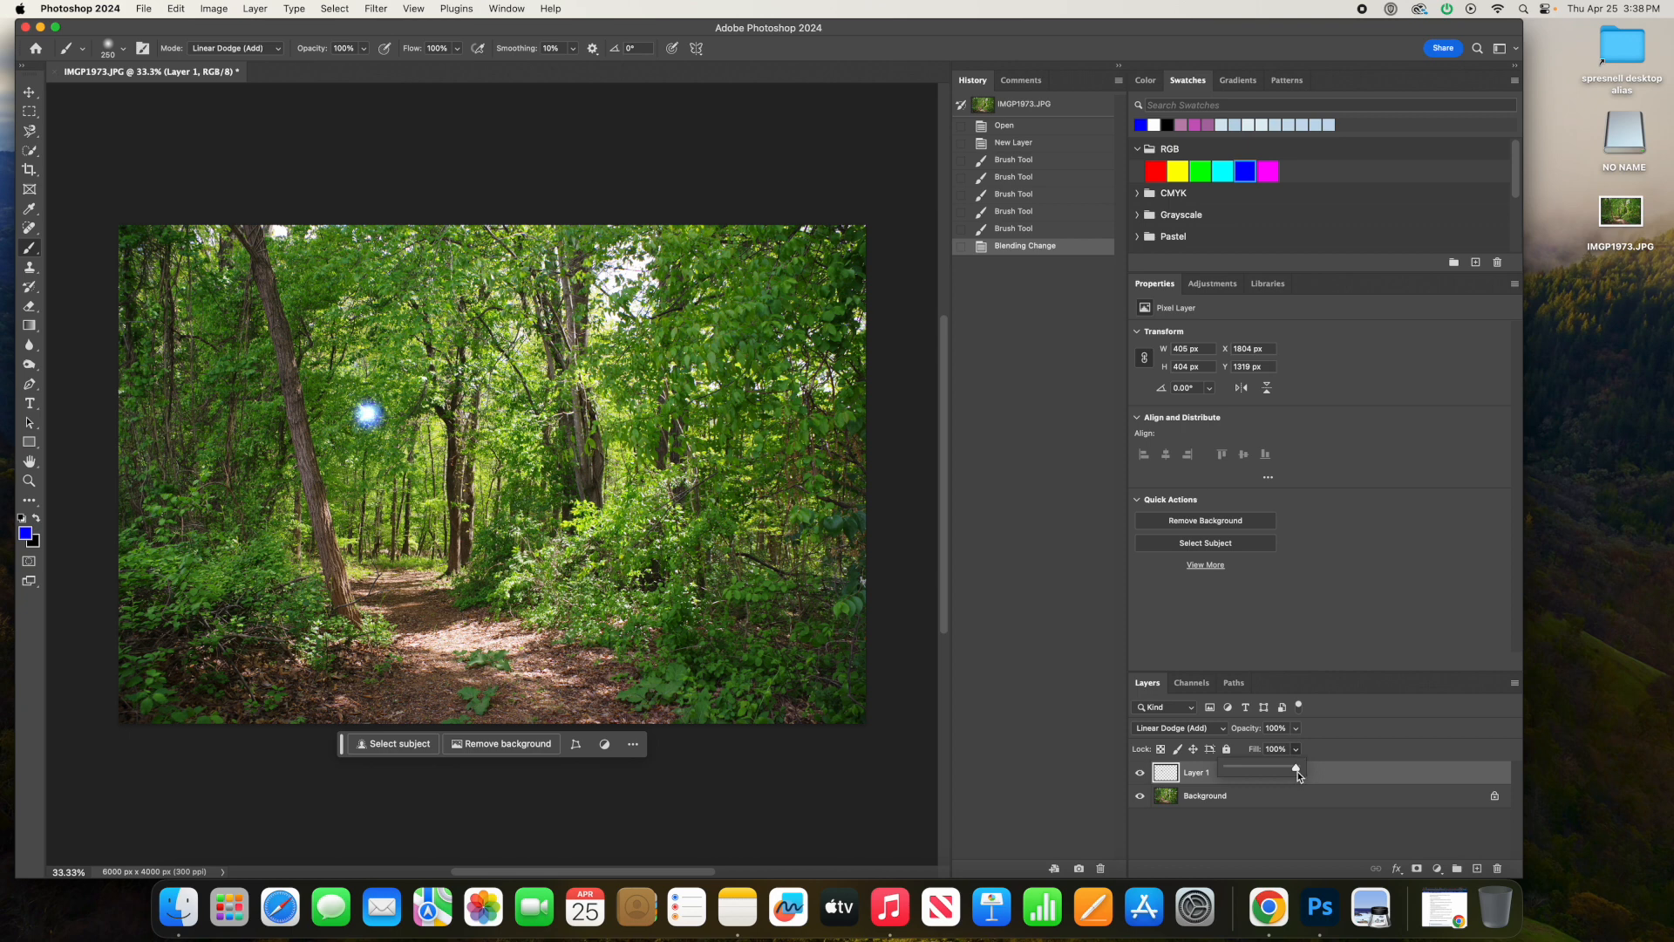
{"action": "left_click_drag", "start_coordinate": [1296, 767], "coordinate": [1275, 769]}
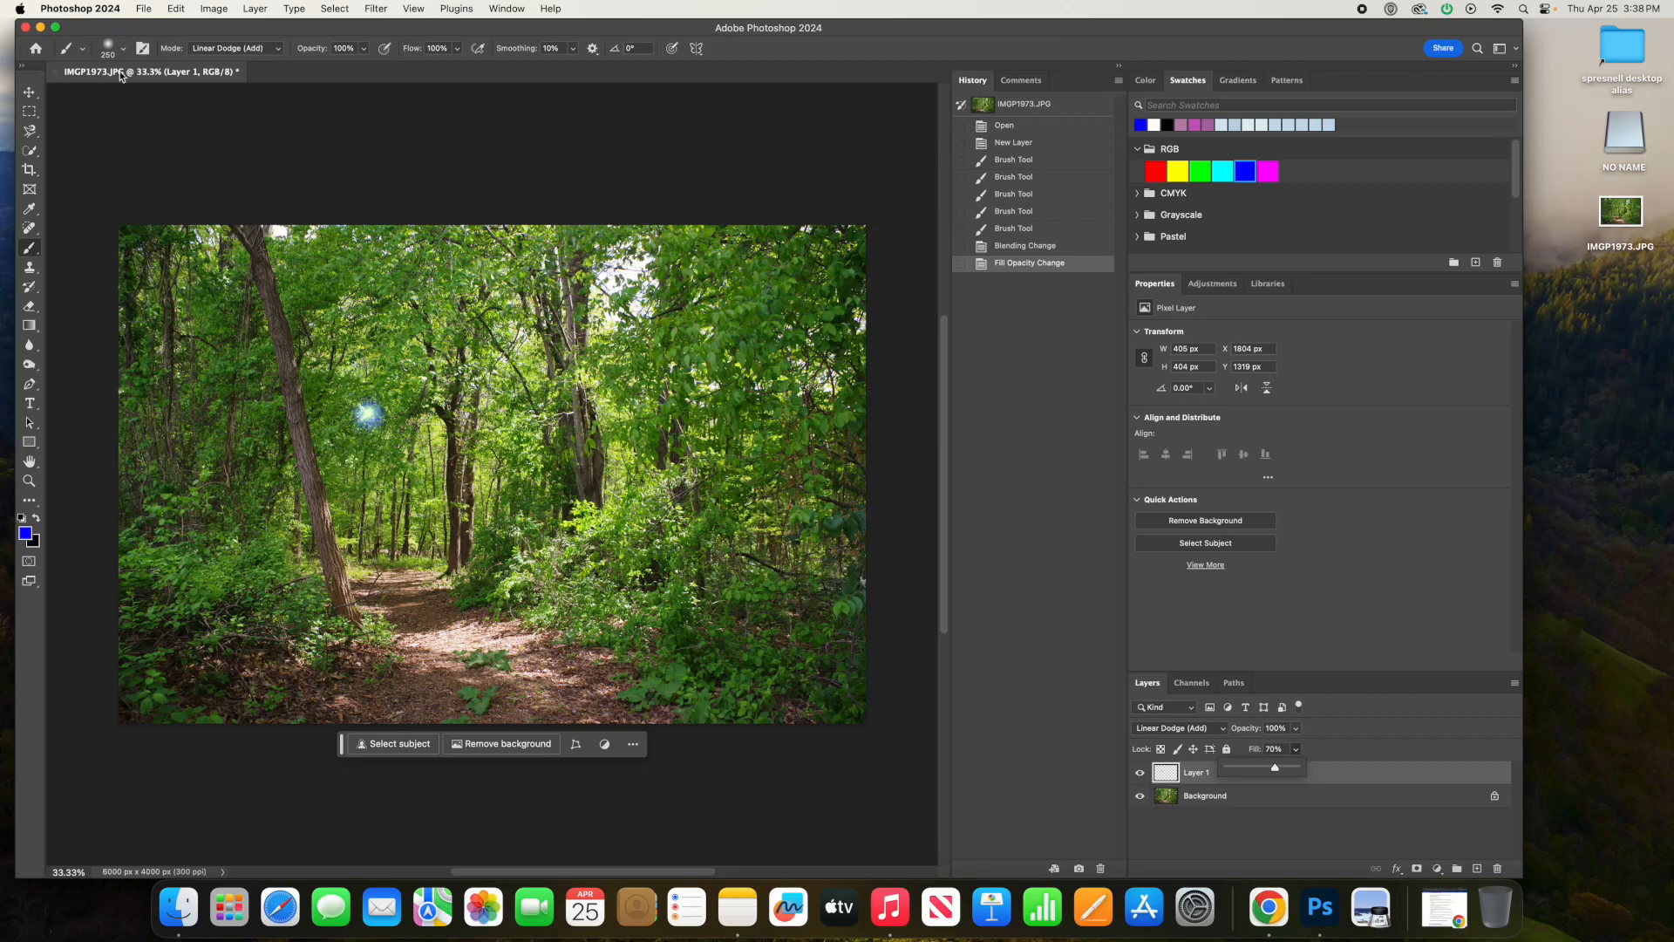
Move the glowing orb slightly down and left, scale it to about 127%, apply the transform and deselect it.
{"action": "left_click", "coordinate": [30, 94]}
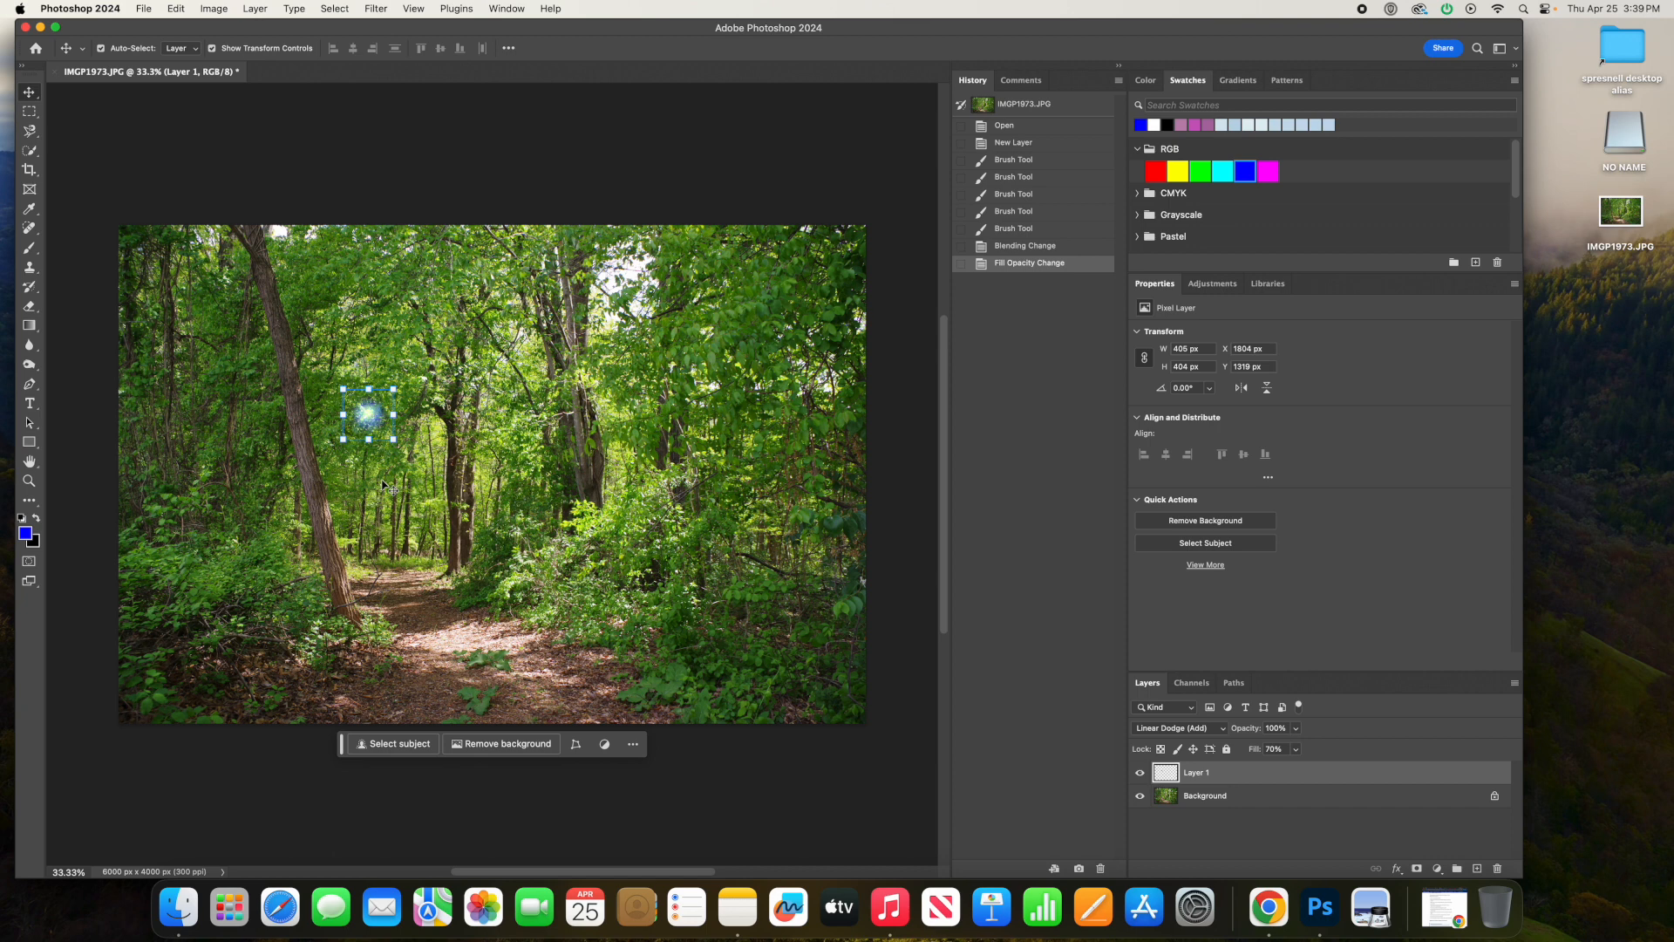
{"action": "mouse_move", "coordinate": [379, 420]}
{"action": "left_mouse_down"}
{"action": "mouse_move", "coordinate": [363, 446]}
{"action": "mouse_move", "coordinate": [402, 407]}
{"action": "mouse_move", "coordinate": [376, 444]}
{"action": "left_mouse_up"}
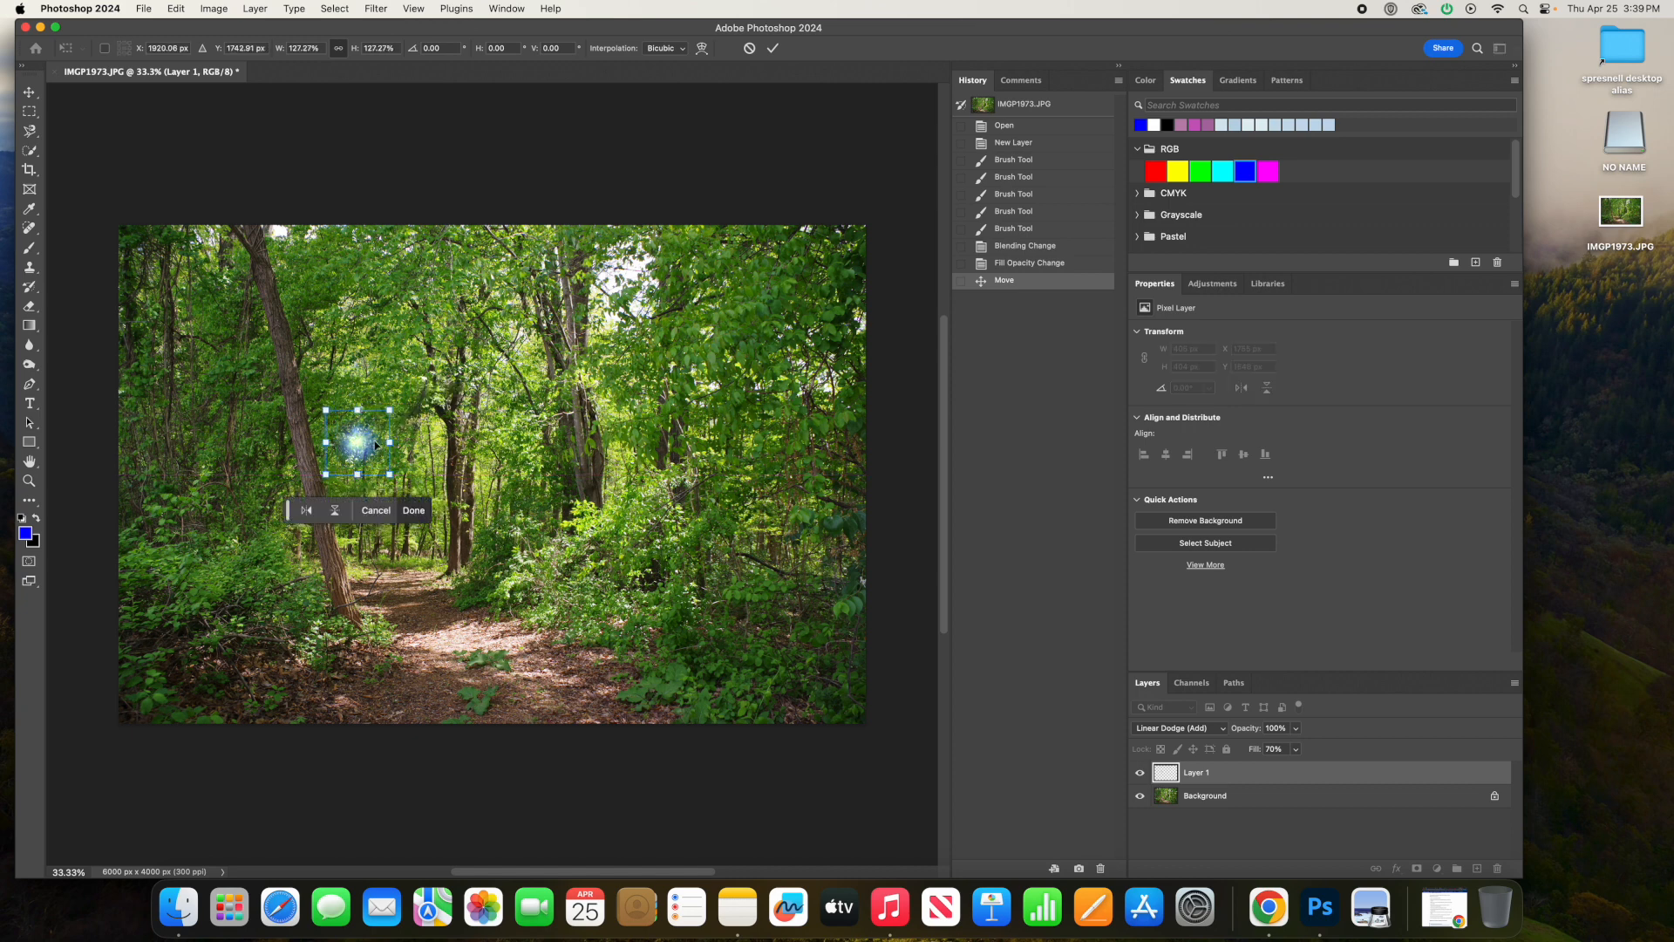
{"action": "left_click", "coordinate": [414, 510]}
{"action": "left_click", "coordinate": [470, 504]}
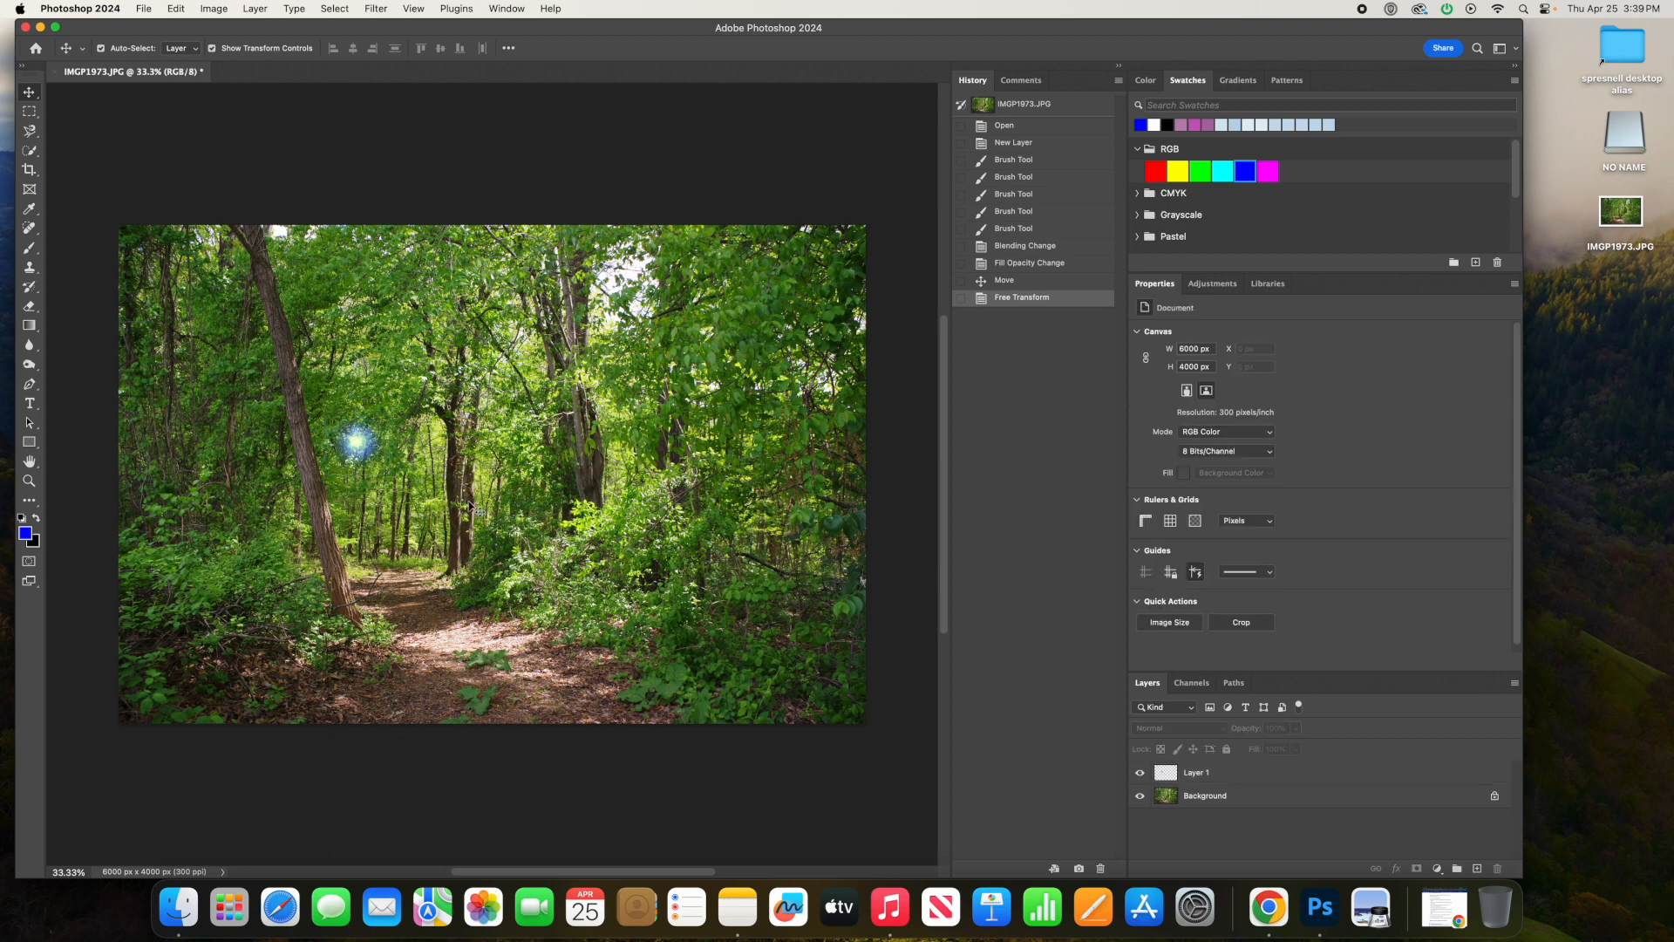